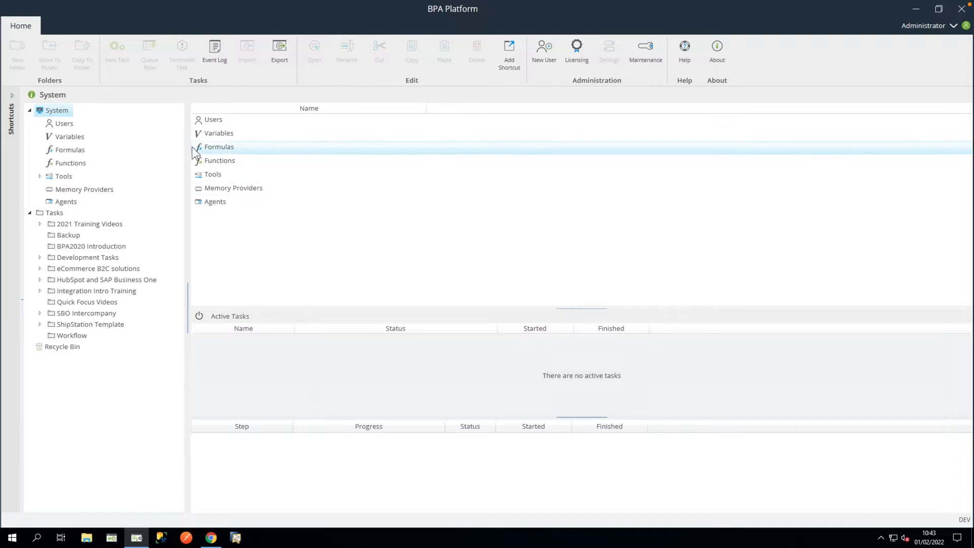
Open the configurations of the Web Service Connector among the data connector tools.
click(61, 178)
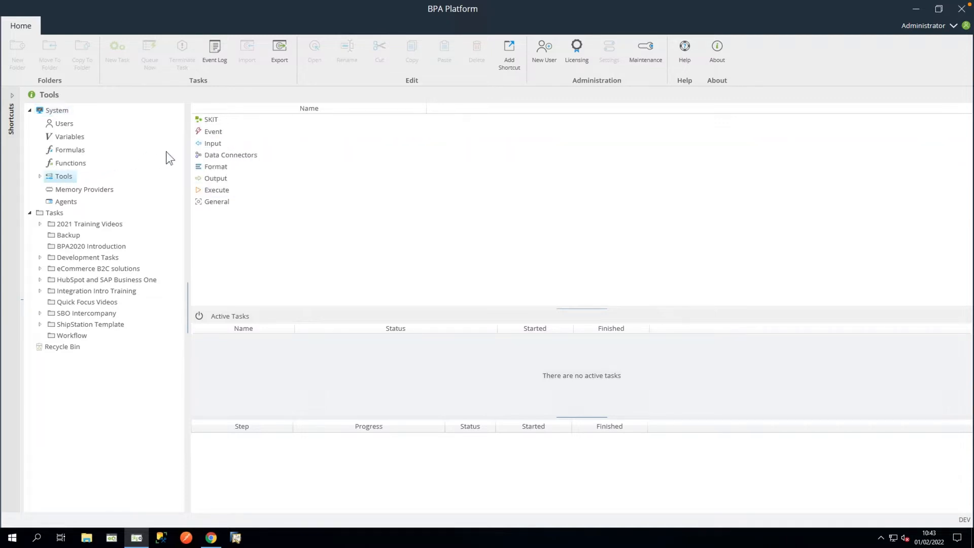
click(226, 154)
double_click(227, 156)
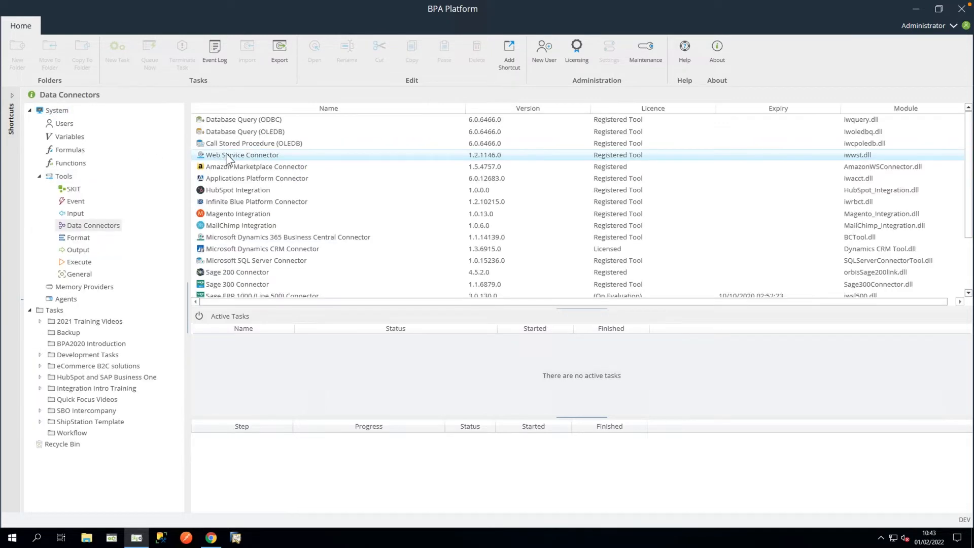
double_click(288, 155)
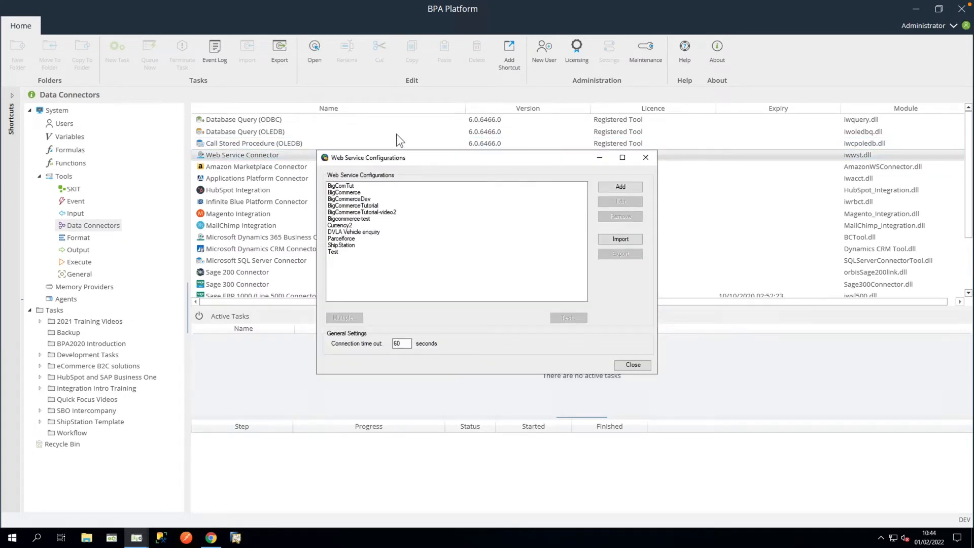
Add a web service configuration named ConvertCurrencyTutorial, based on HTTP without a definition file.
click(615, 189)
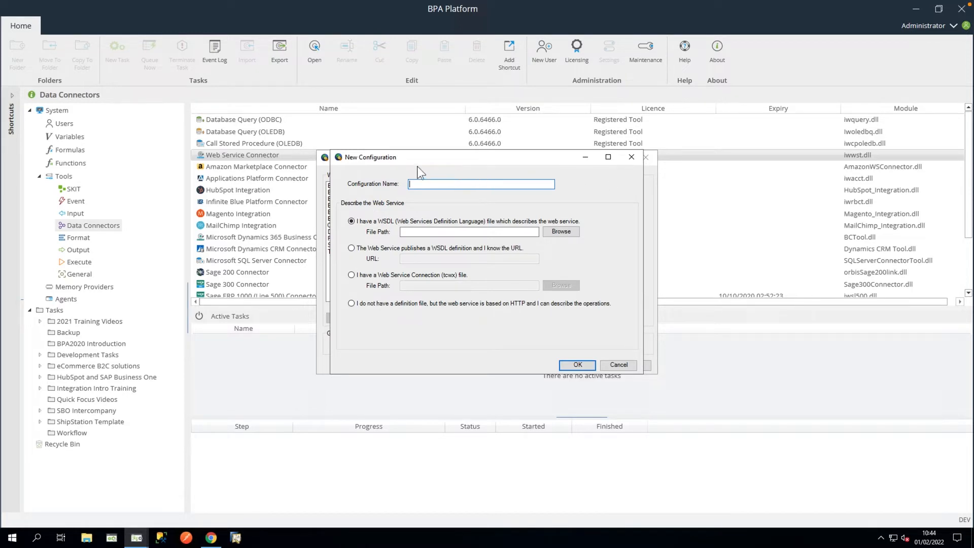
text(ConvertCurrencyTutorial)
click(351, 304)
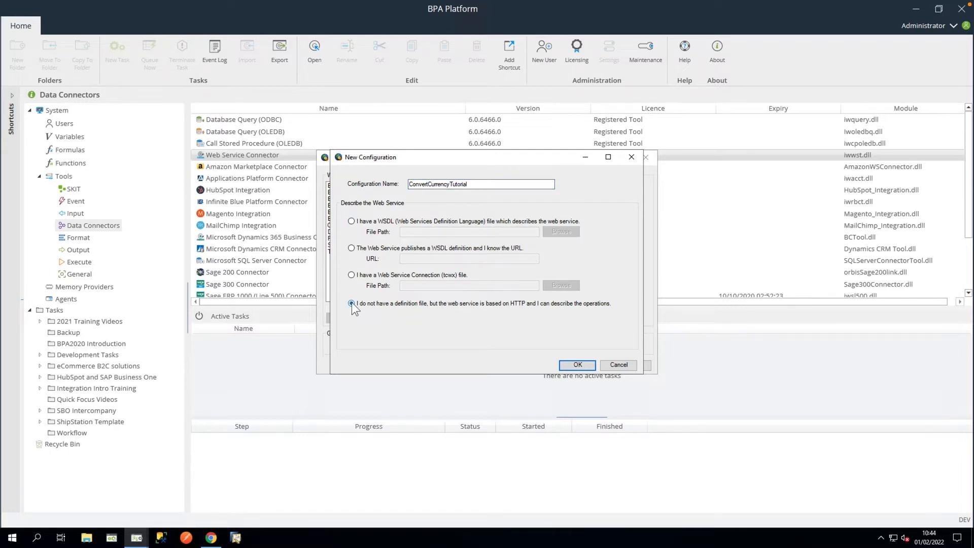
click(573, 364)
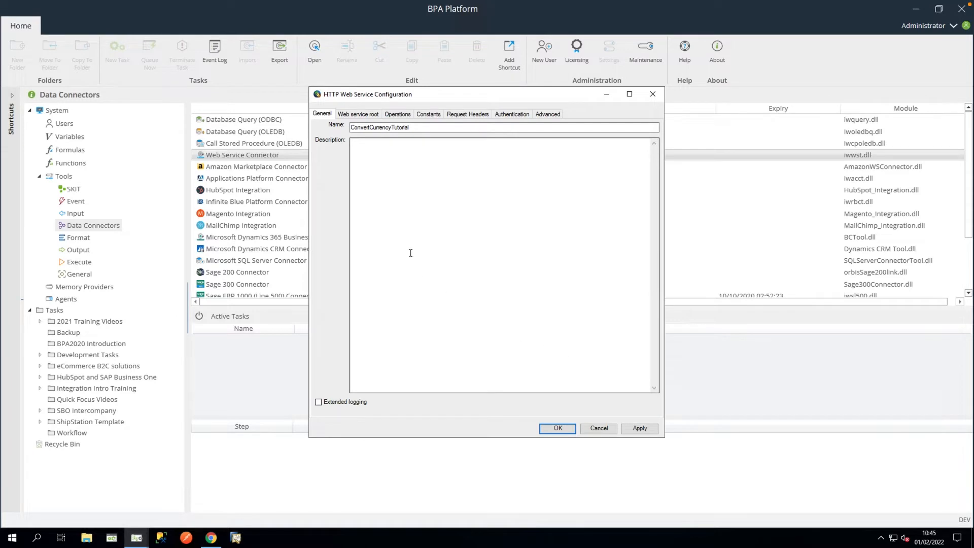
click(363, 115)
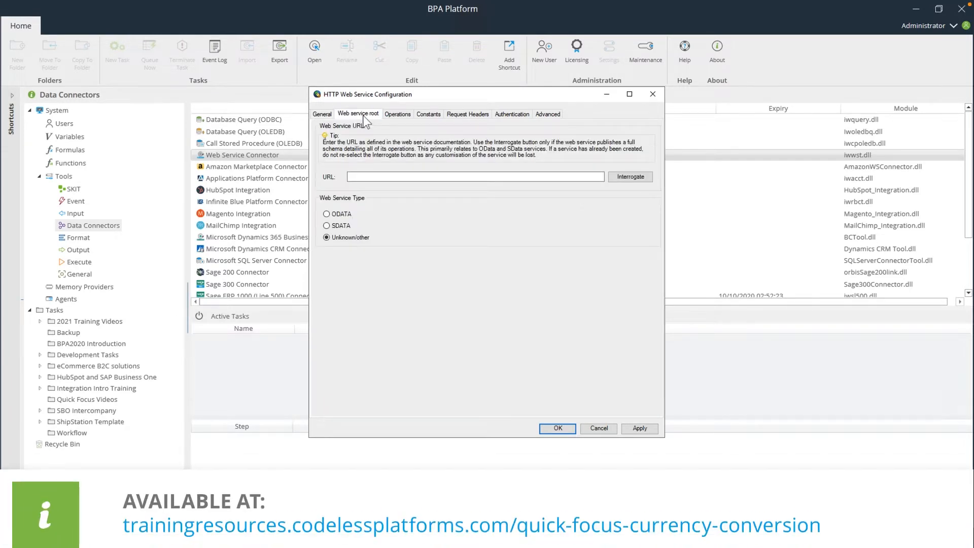
click(361, 176)
text(https://freecurrencyapi.net/api/v2/)
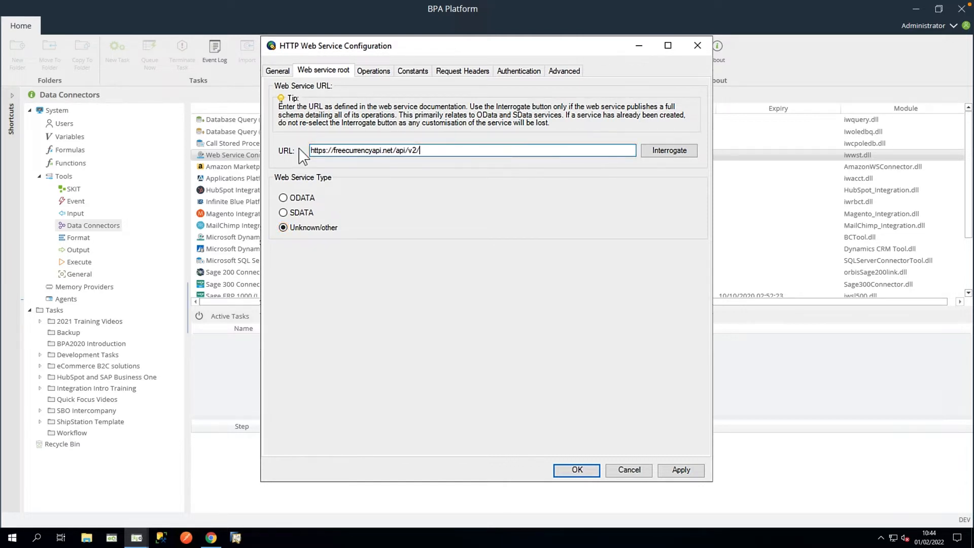
Add a single message operation of type GET named apikey.
click(371, 73)
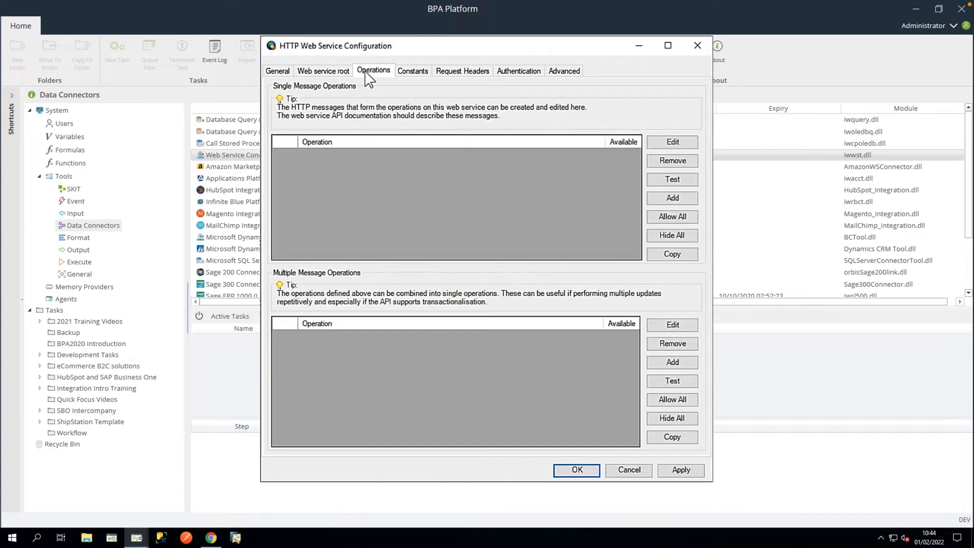
click(657, 198)
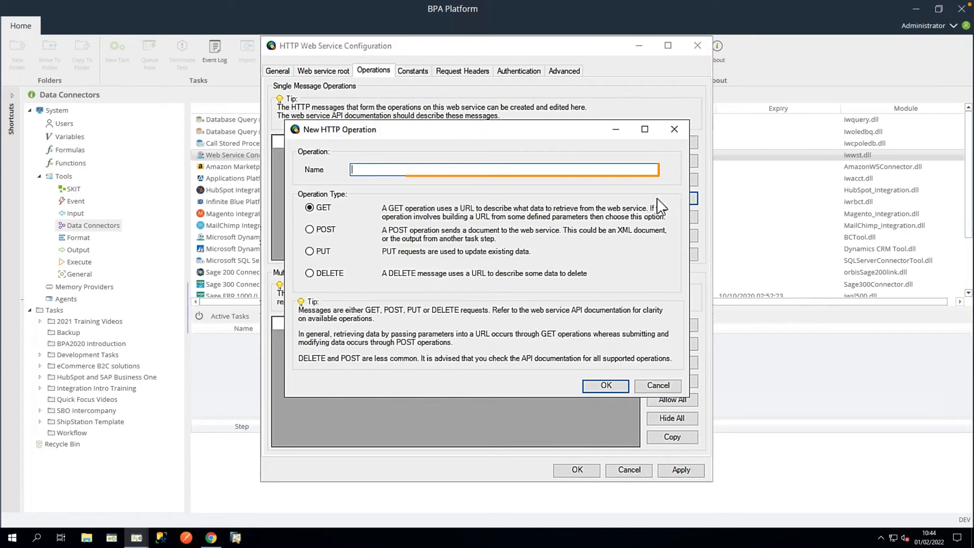
text(apikey)
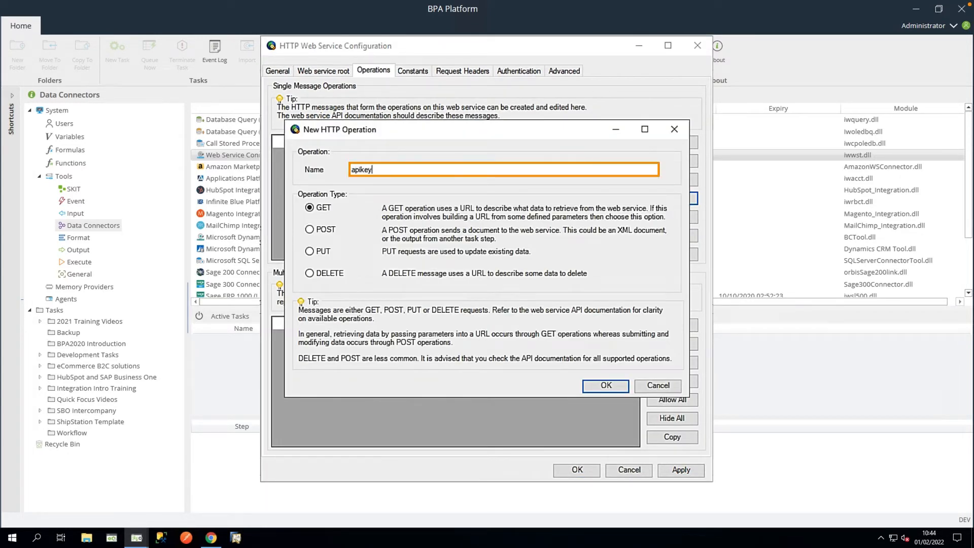
key(Tab)
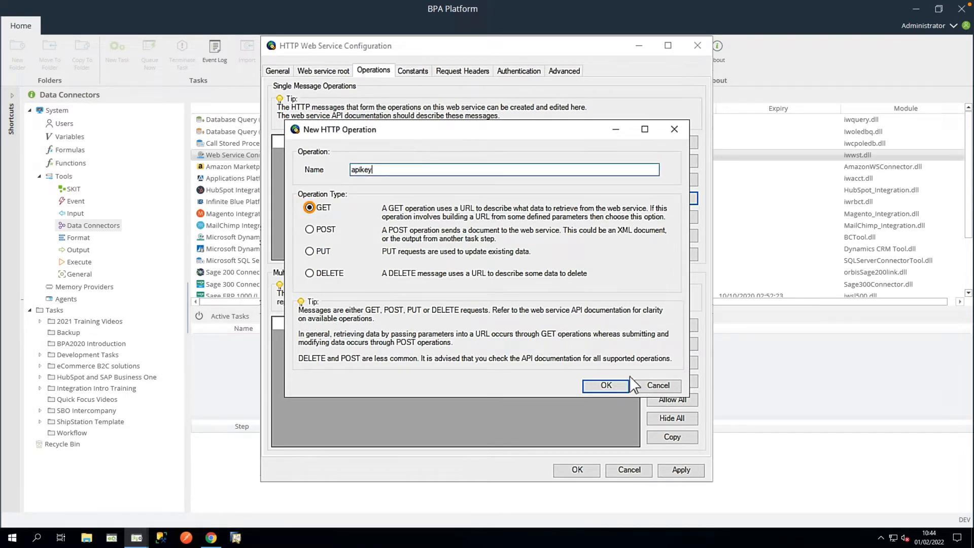
click(607, 386)
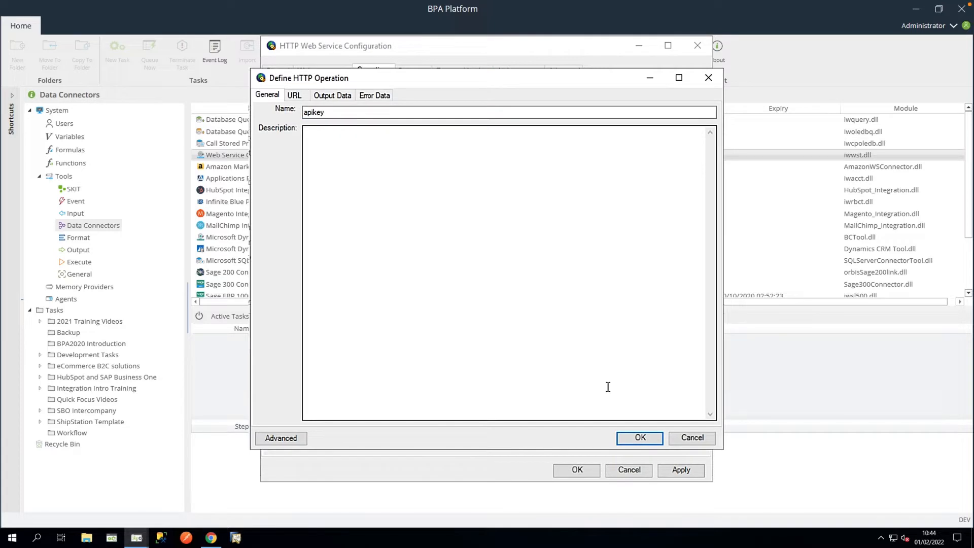
click(296, 96)
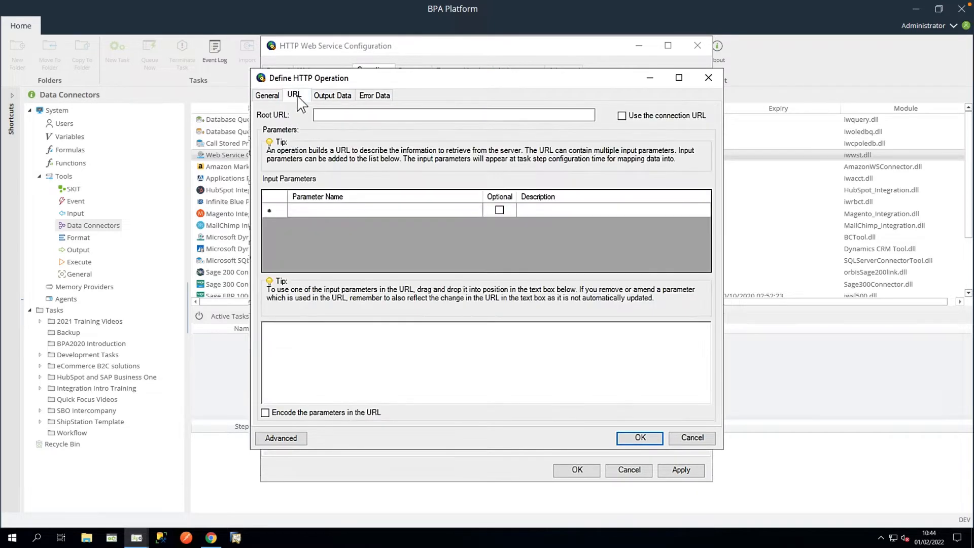
click(321, 114)
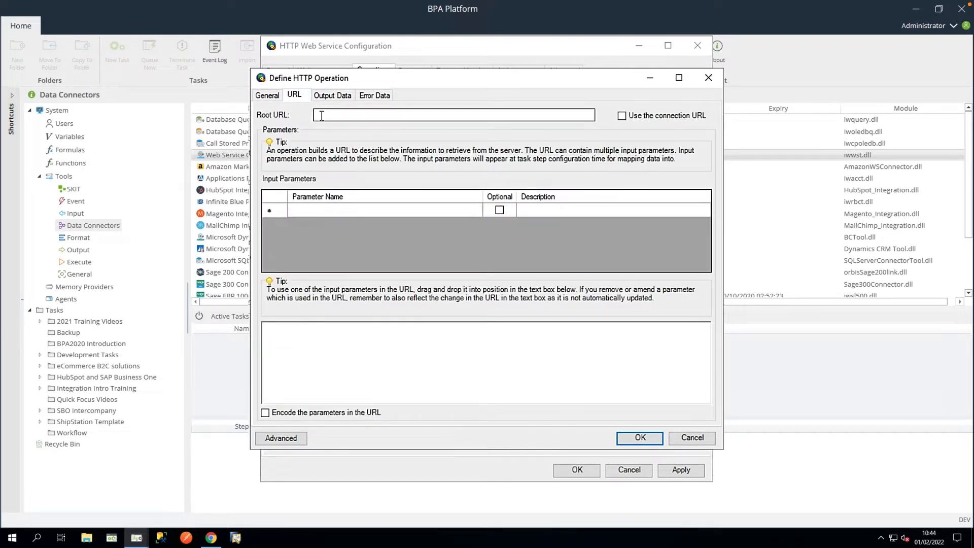
text(https://freecurrencyapi.net/api/v2/)
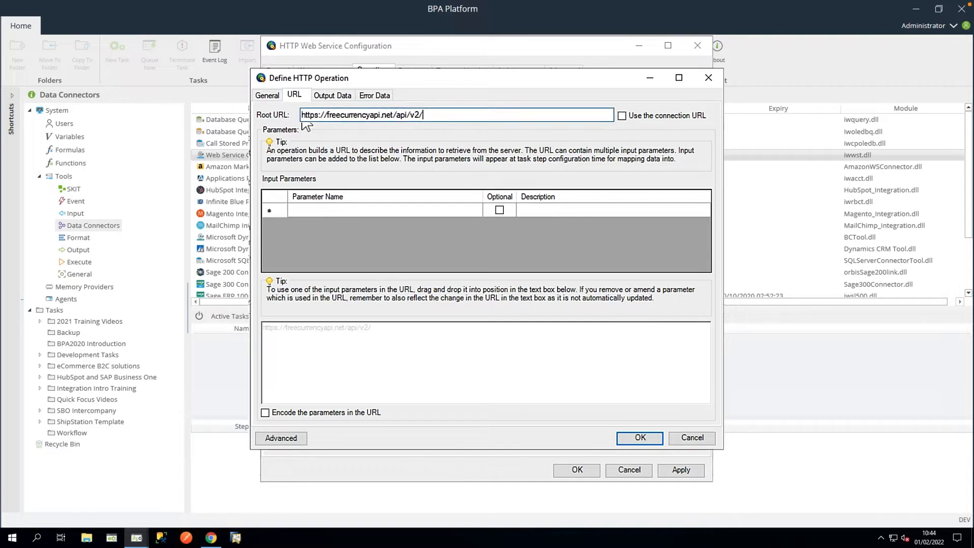
text(latest?)
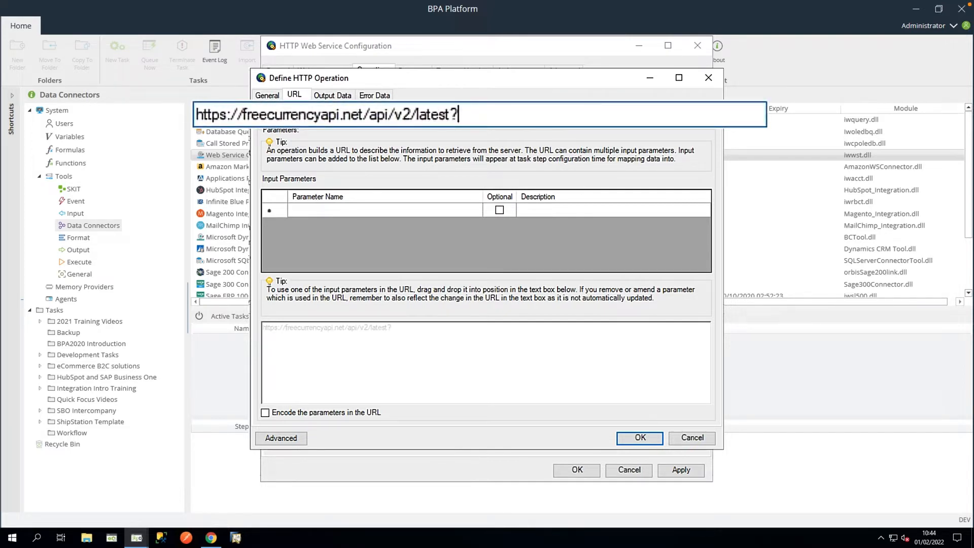
Add two input parameters to the operation, named apikey and base_currency.
click(315, 207)
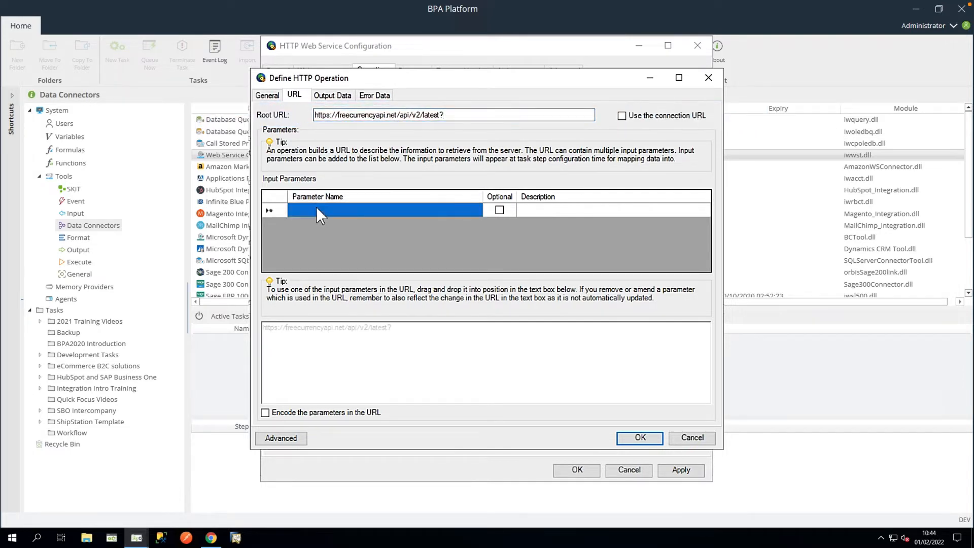
click(317, 207)
text(apikey)
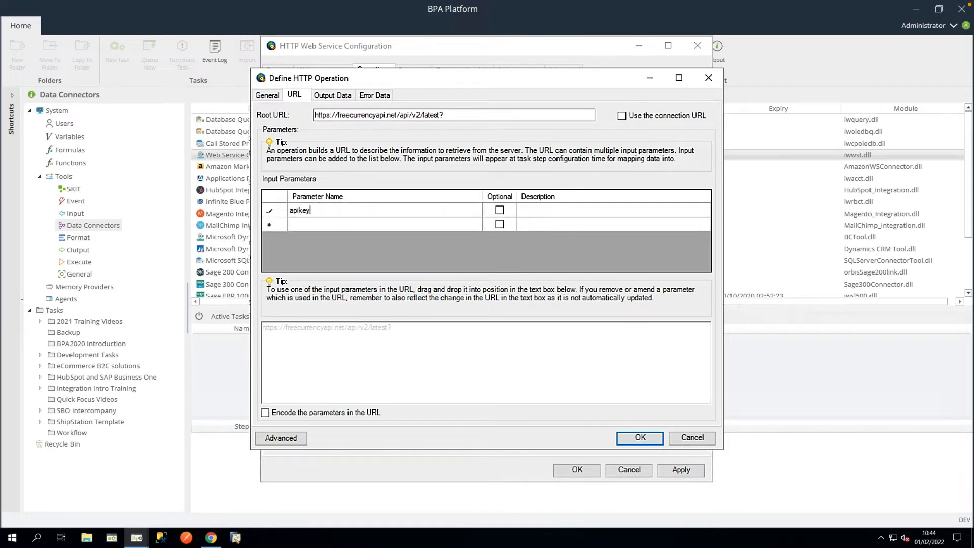
click(330, 225)
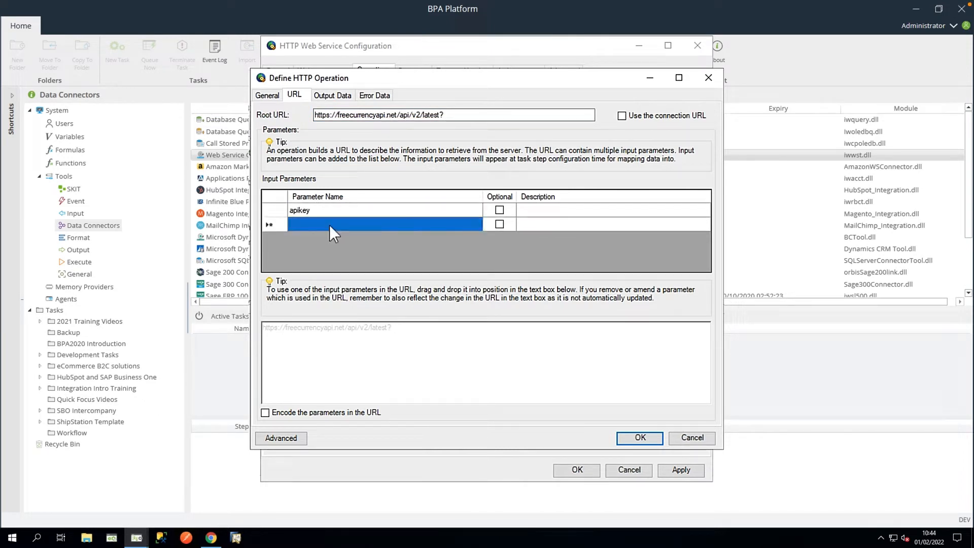
click(330, 225)
text(base_currency)
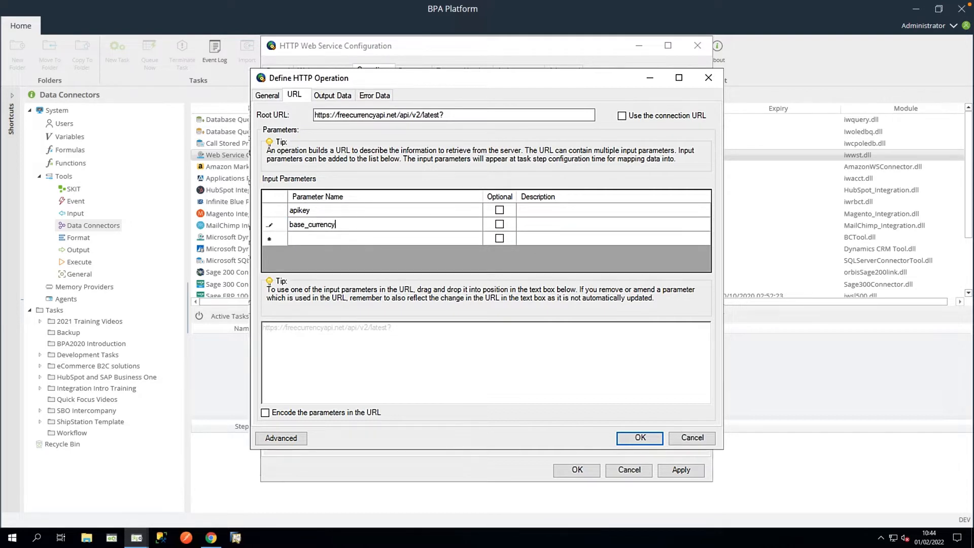
Extend the operation URL with apikey={apikey}&base_currency={base_currency}, inserting both input parameters as the values.
click(400, 327)
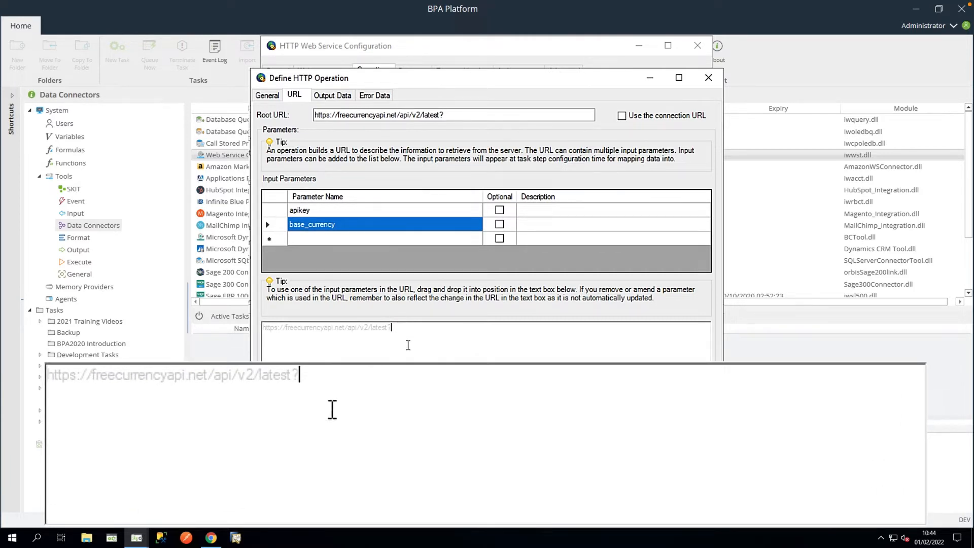
text(apikey=)
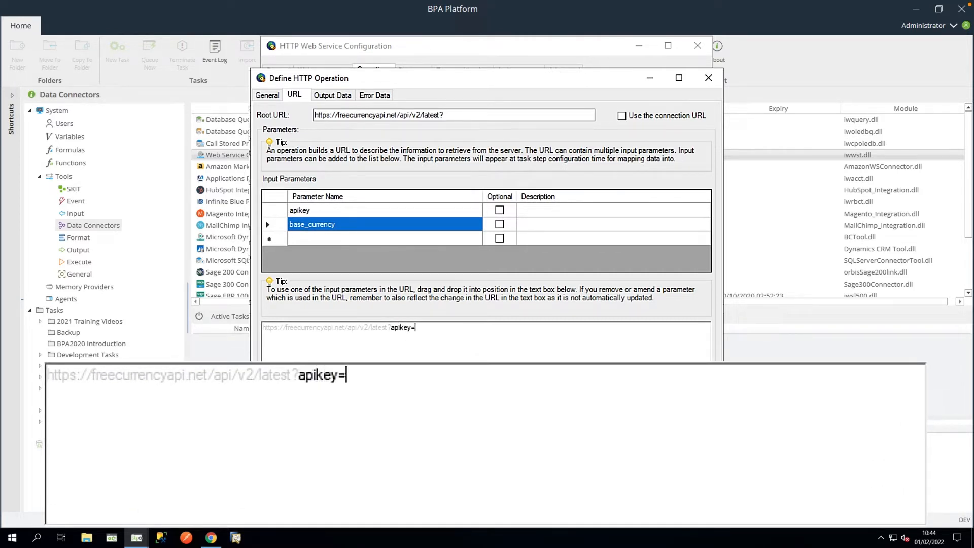
click(358, 209)
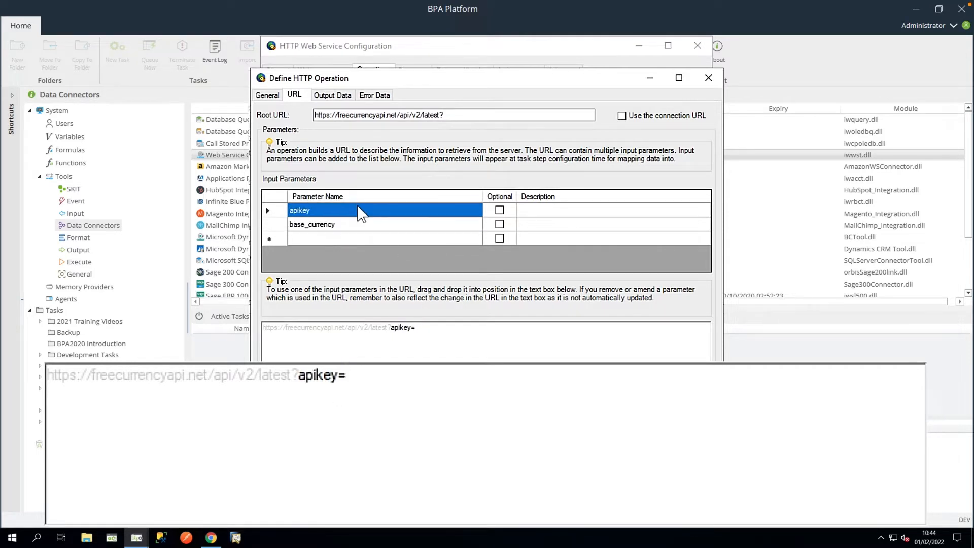
drag(358, 209, 425, 330)
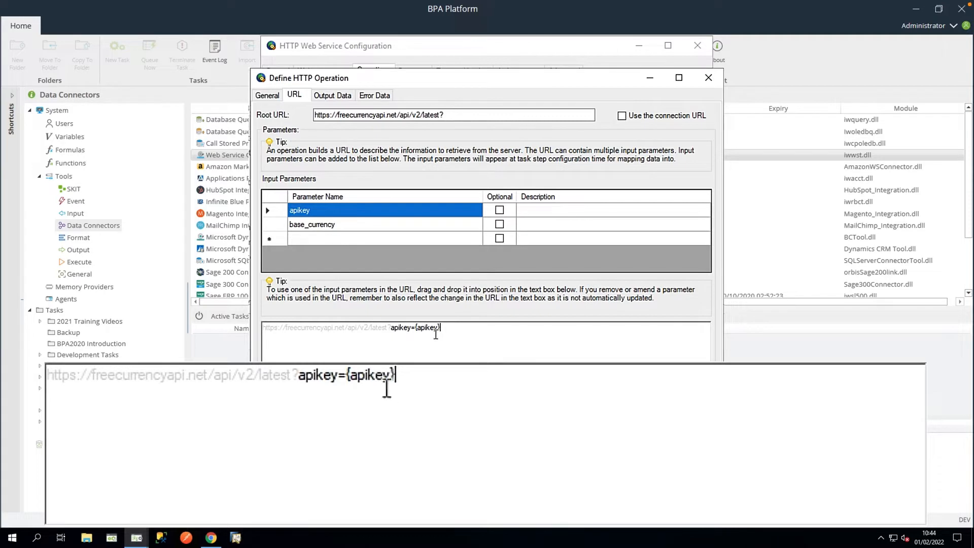
text(&base_currency=)
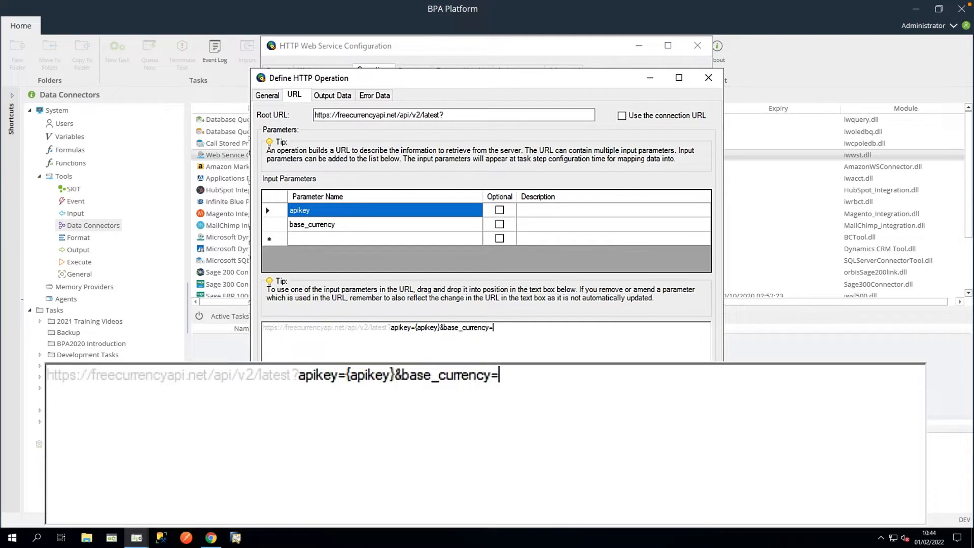
drag(396, 225, 503, 333)
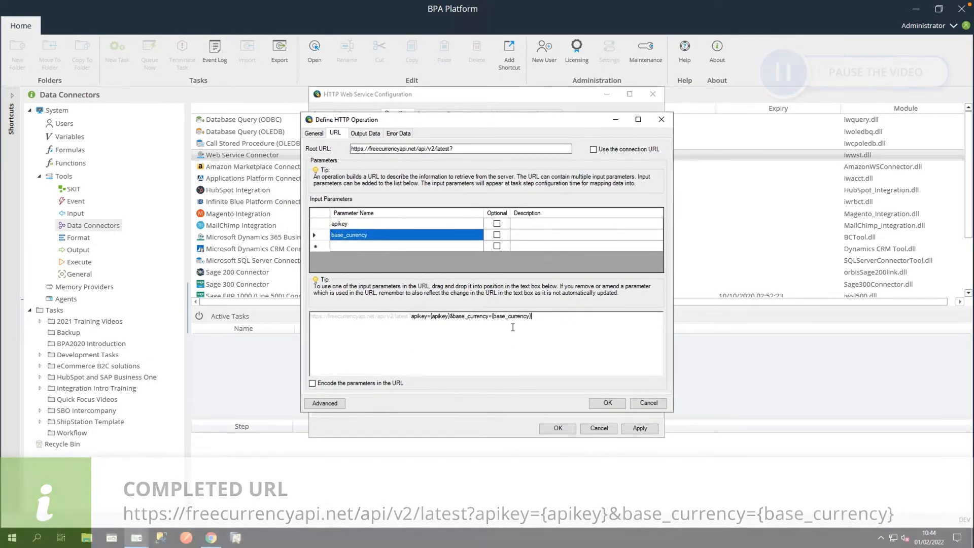
Mark the operation's output as required and load the latest-rates URL in Chrome with the API key and base_currency=GBP.
click(365, 133)
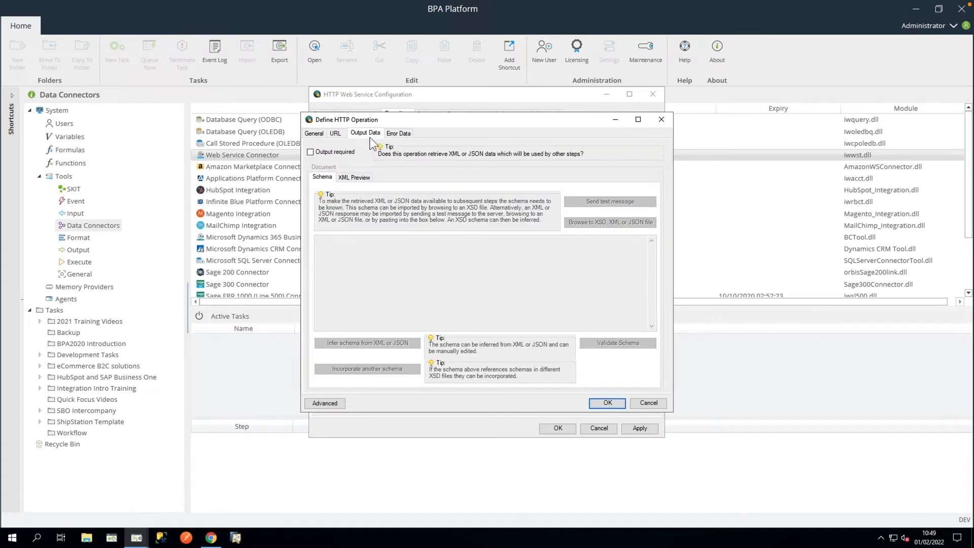
click(310, 152)
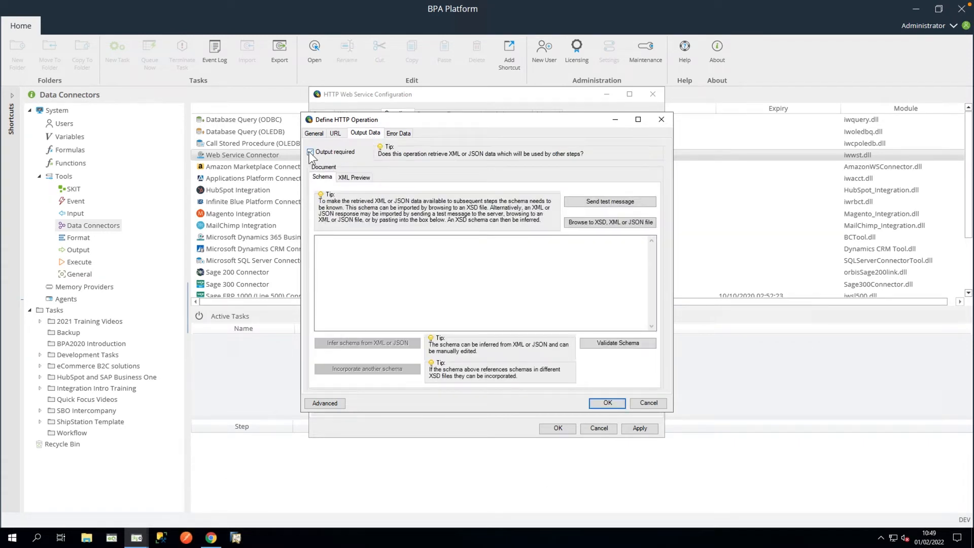
click(211, 537)
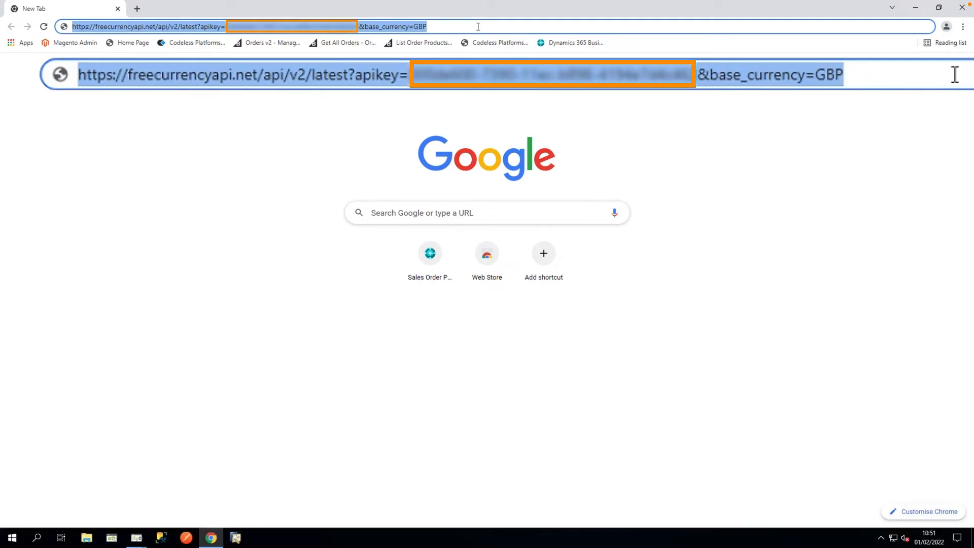
key(Return)
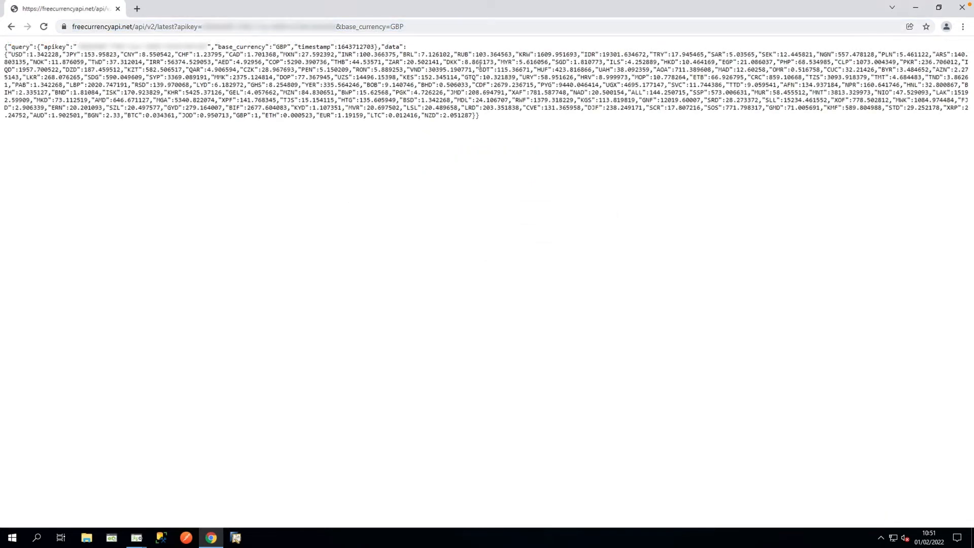
Copy the full JSON response from Chrome into the operation's output schema in BPA Platform and infer the schema from it.
drag(5, 46, 502, 130)
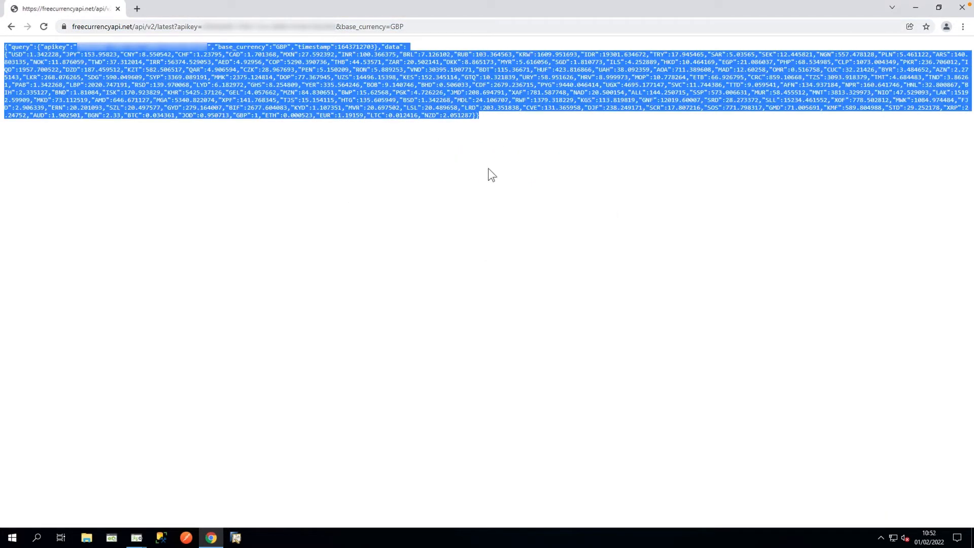
click(136, 536)
click(297, 503)
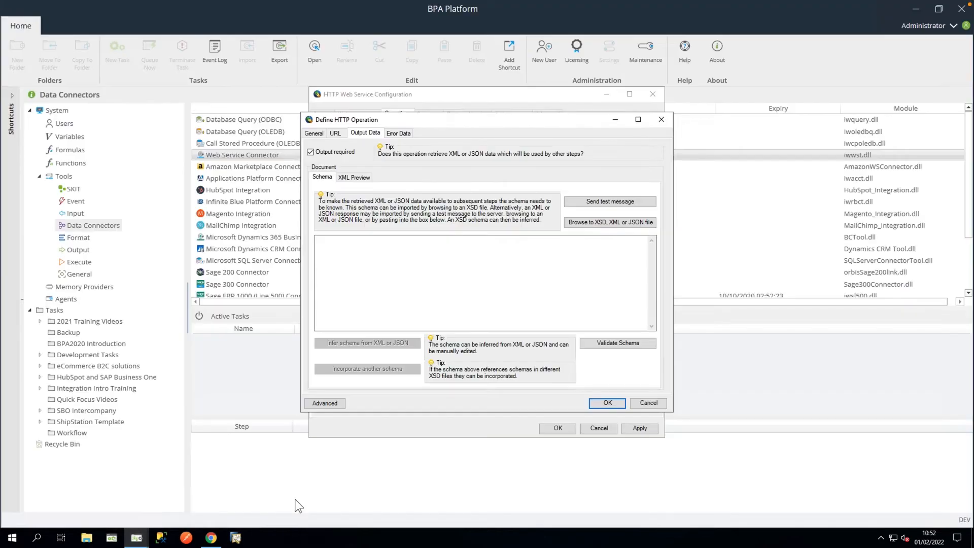
click(363, 283)
key(ctrl+v)
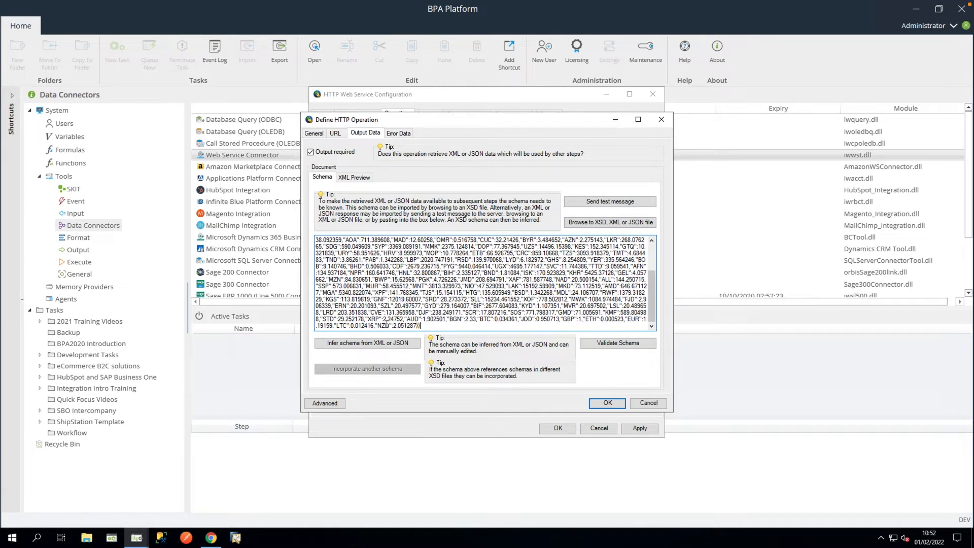
click(378, 343)
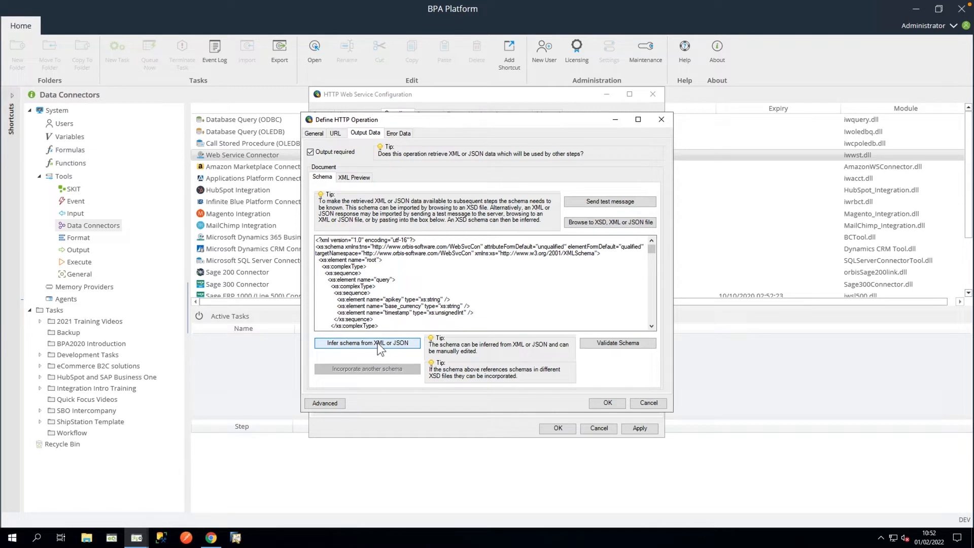
Validate the inferred output schema, then save the HTTP operation and web service configuration and close the configurations list.
click(609, 344)
click(508, 307)
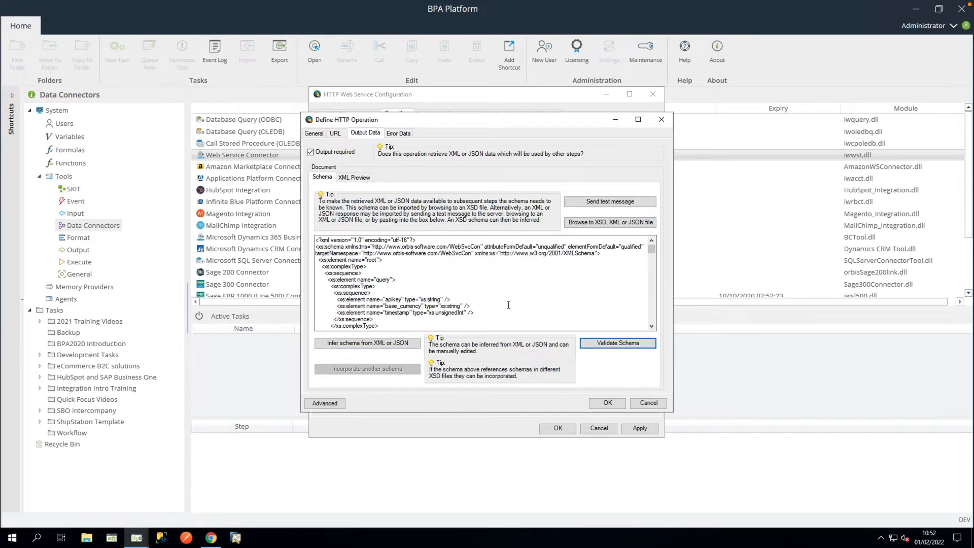
click(607, 402)
click(556, 428)
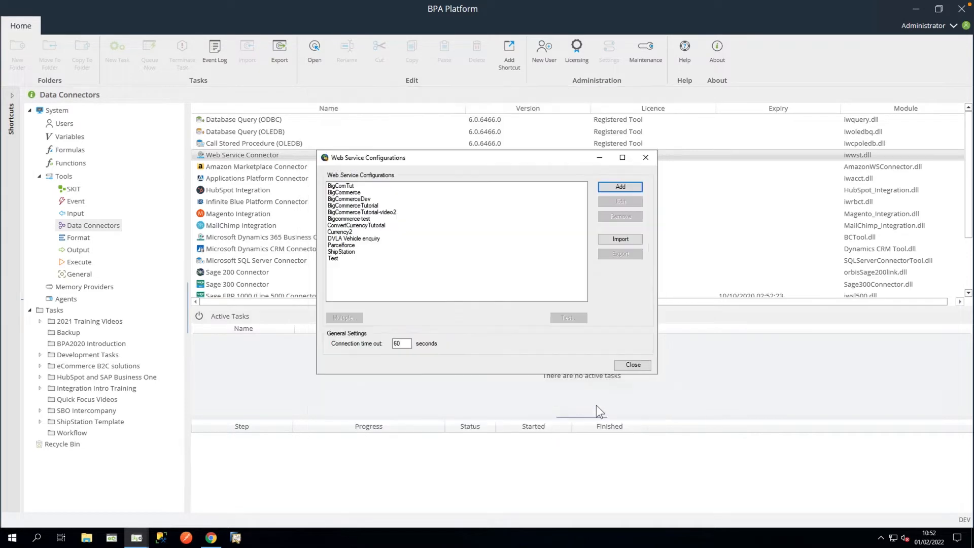
click(631, 366)
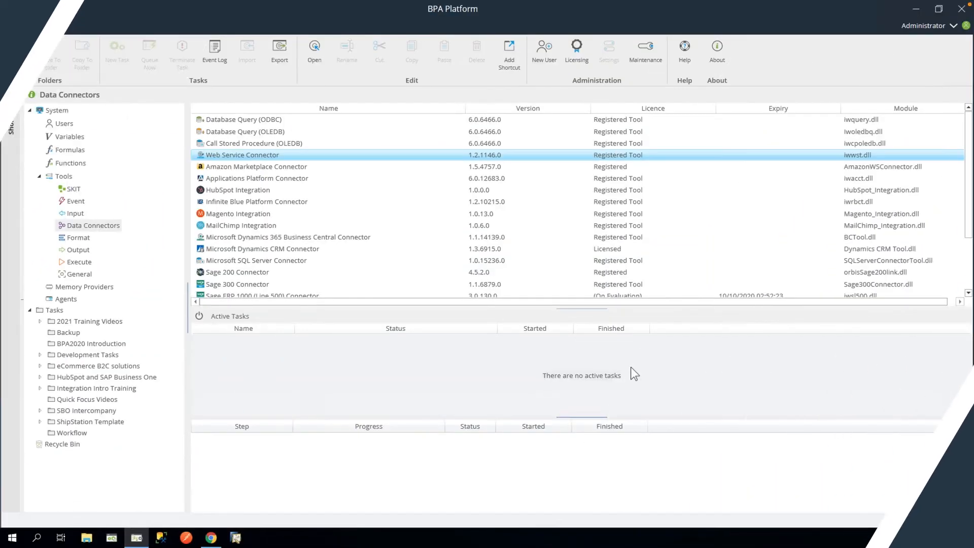
Create a new task in the root Tasks folder and name it Currency Conversion.
click(54, 311)
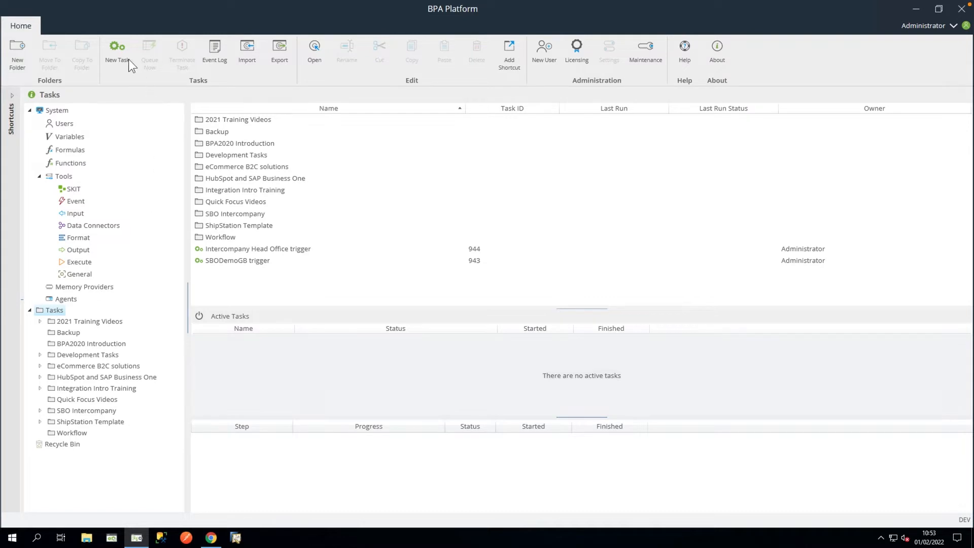
click(120, 48)
drag(126, 84, 48, 84)
text(Currency Conversion)
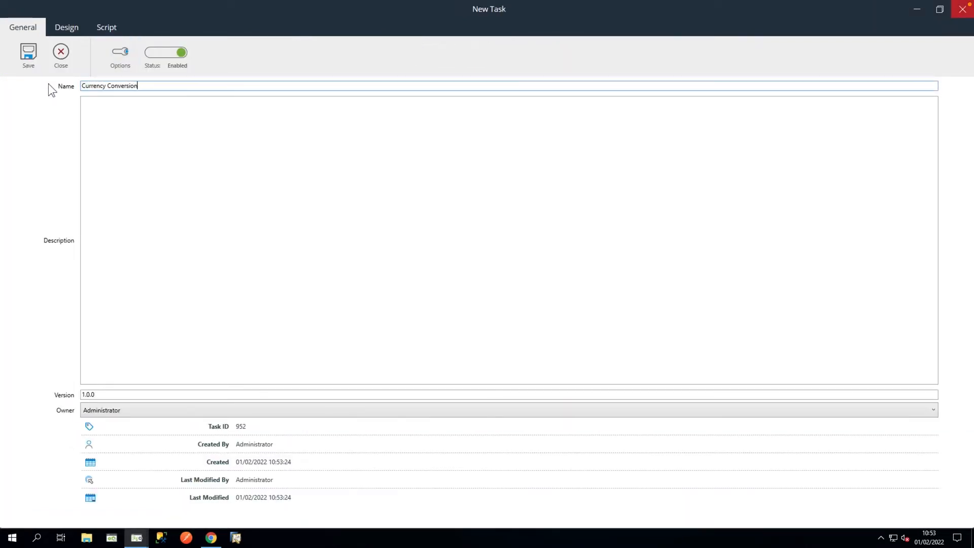
Add a variable named varKey to the task's environment and mark it as a parameter.
click(78, 26)
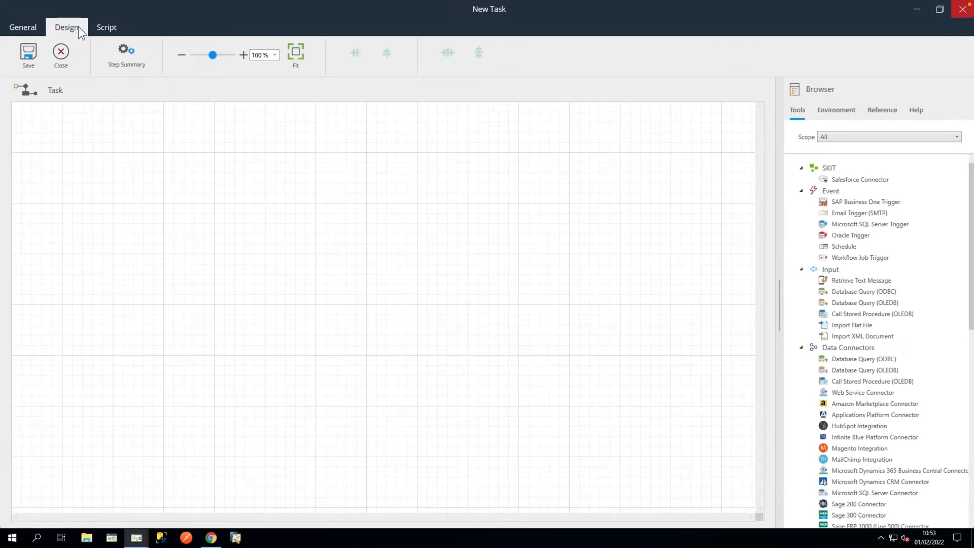
click(826, 110)
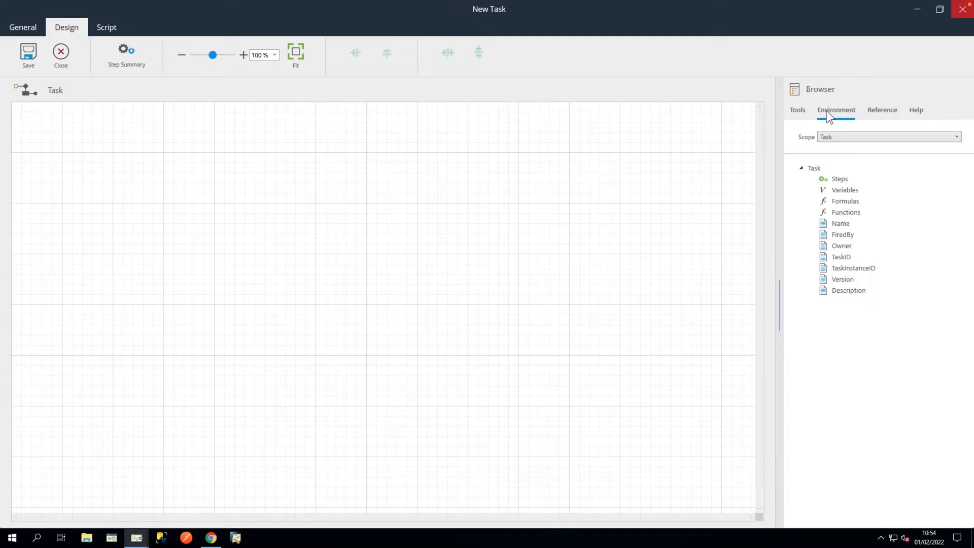
right_click(838, 192)
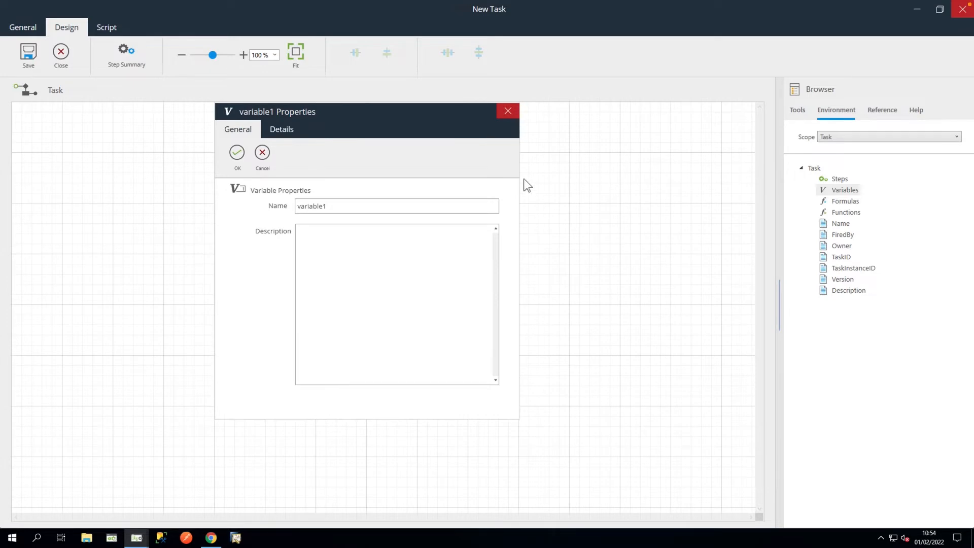
click(376, 205)
key(ctrl+a)
text(varKey)
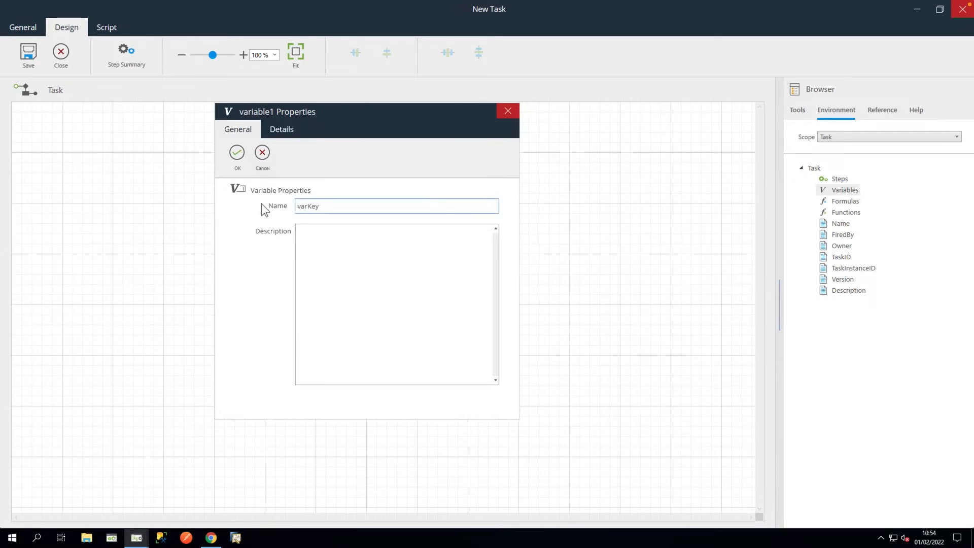
click(293, 130)
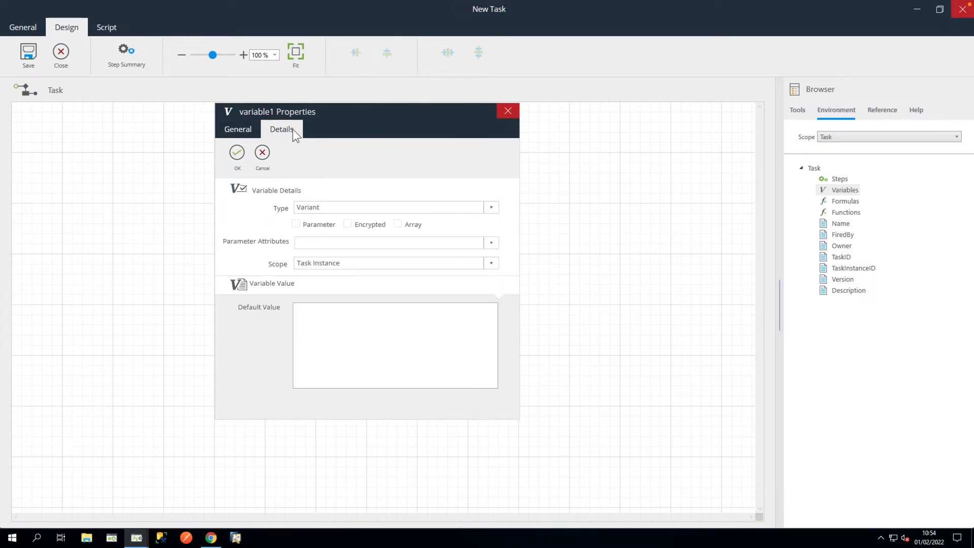
click(296, 224)
click(237, 154)
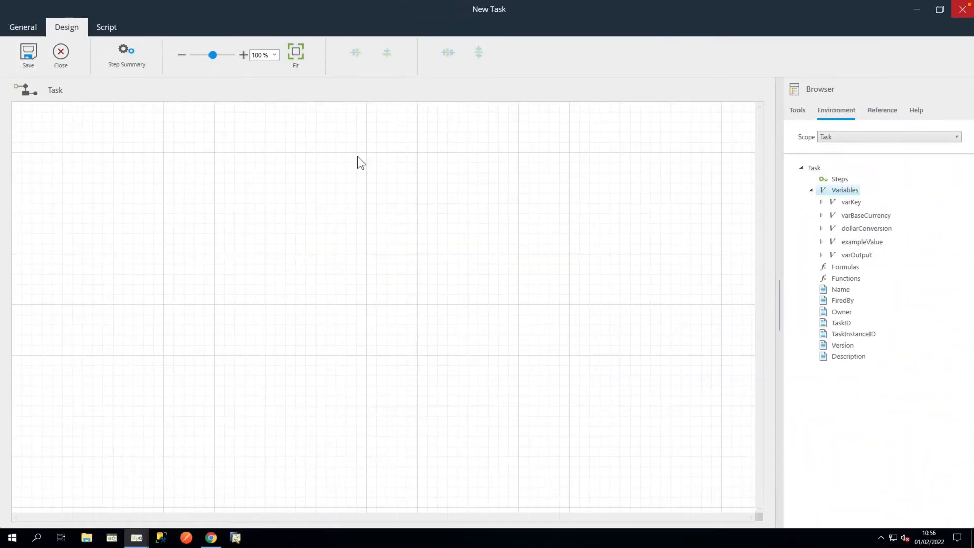
Add a Run VBScript step near the upper-left of the task design and name it Declare Variables.
click(801, 112)
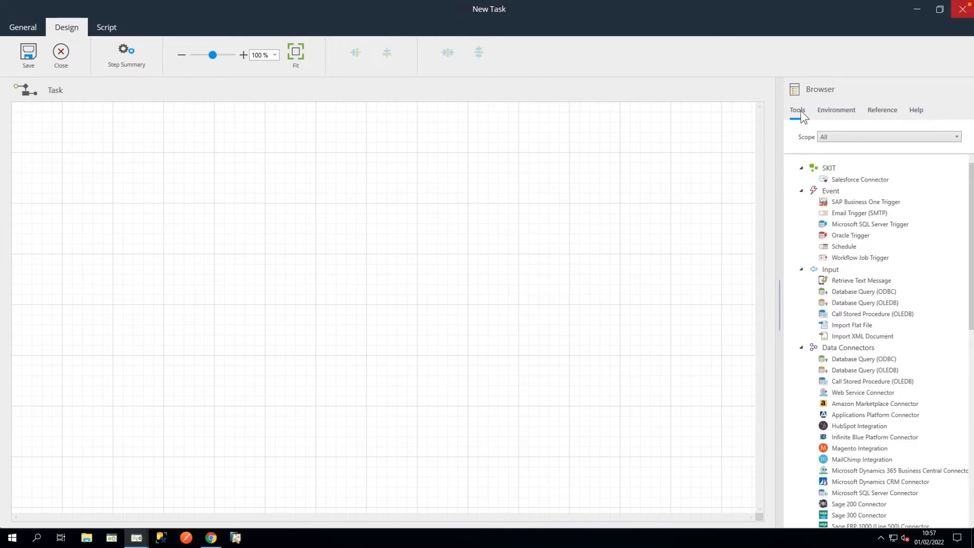
scroll(878, 340, down, 10)
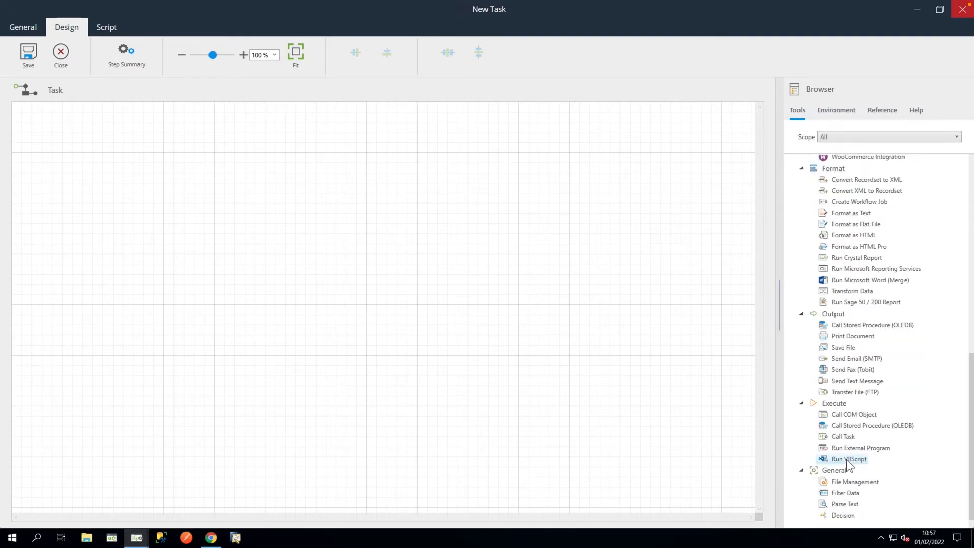
drag(846, 459, 86, 181)
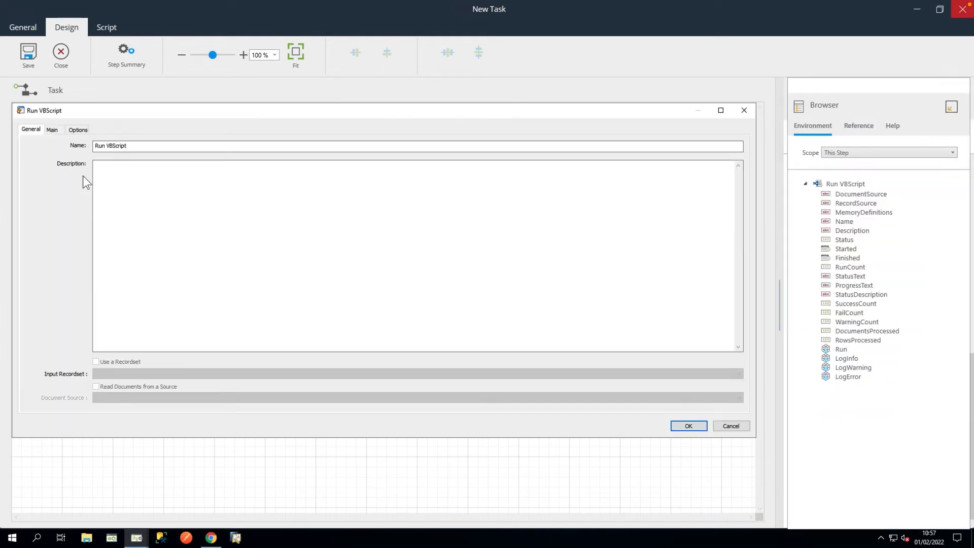
drag(137, 146, 66, 145)
text(Decla)
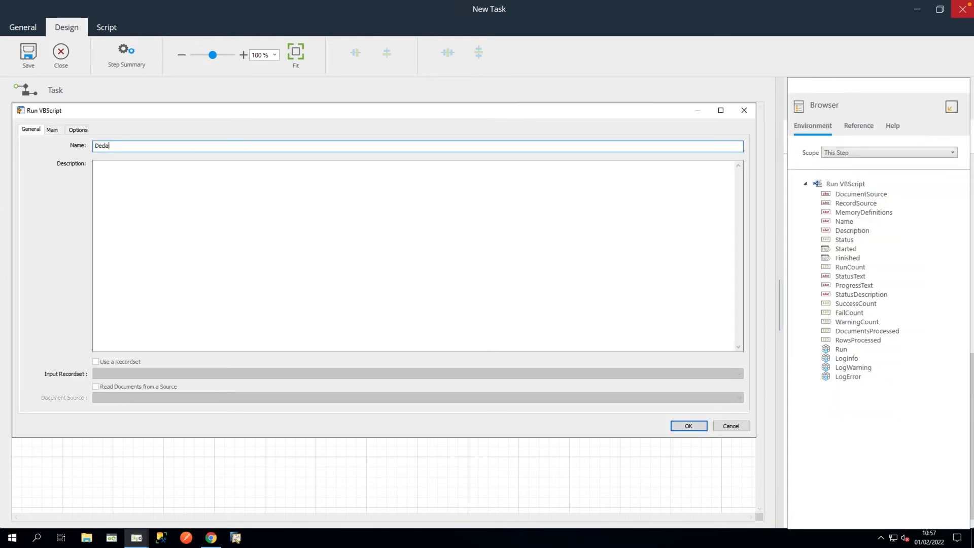
text(re Variables)
Insert the task variables varKey, varBaseCurrency and exampleValue on separate lines inside the Declare_Variables_Function script.
click(52, 130)
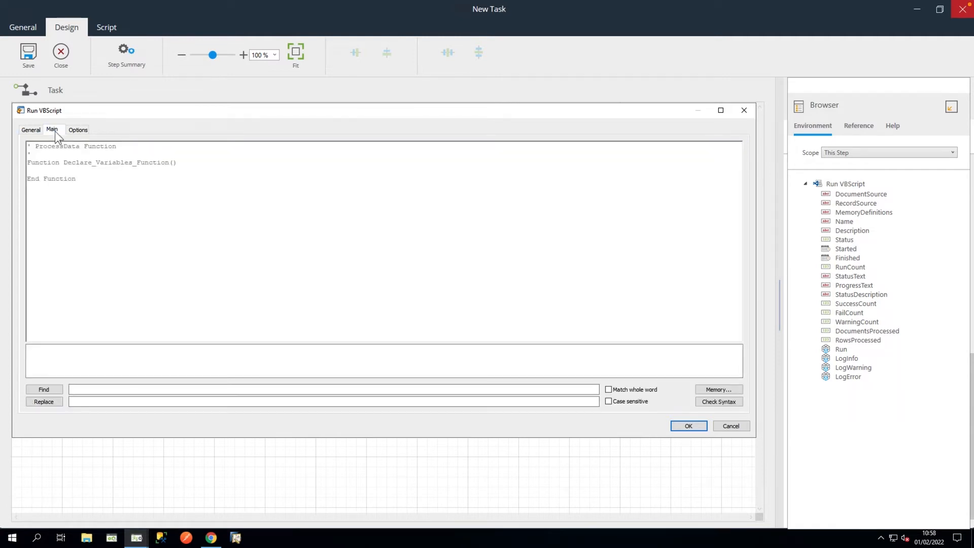
click(850, 153)
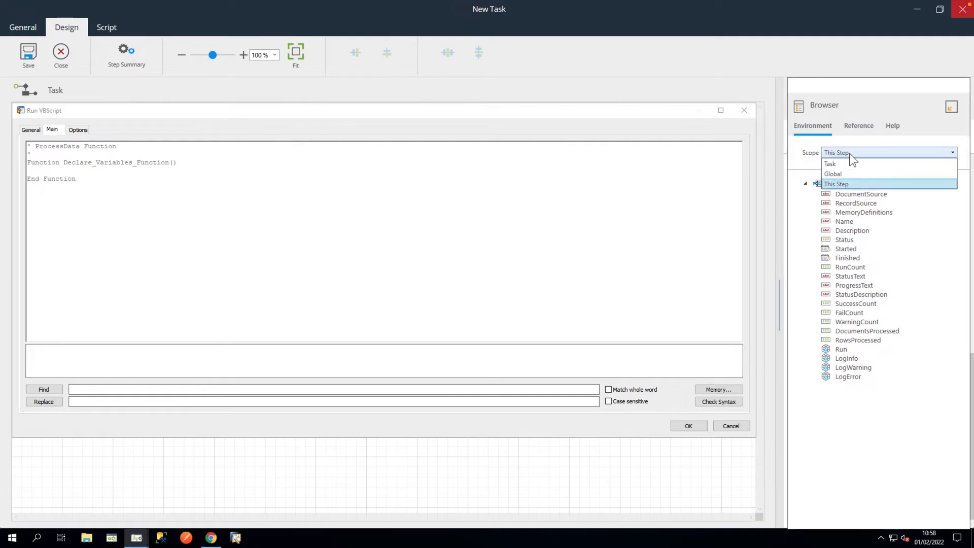
click(851, 164)
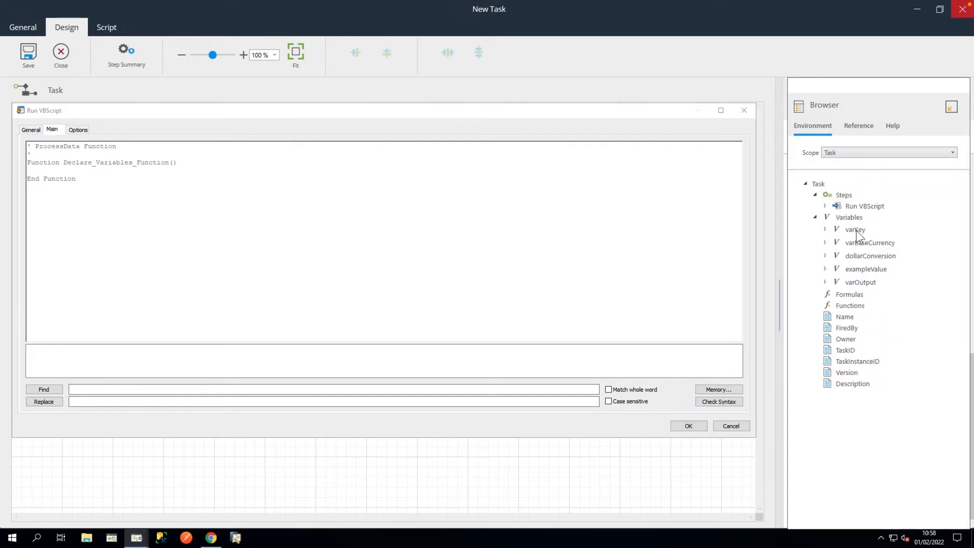
drag(856, 230, 41, 171)
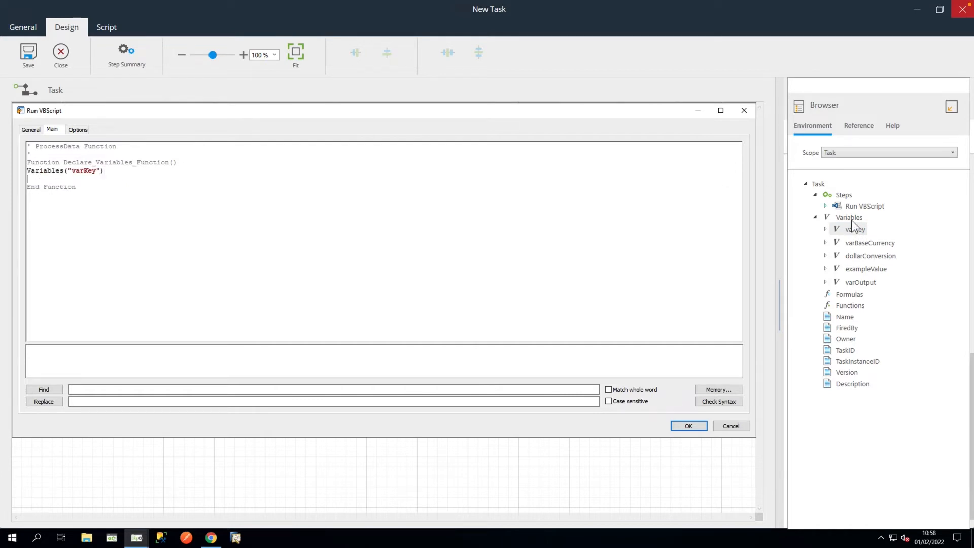
click(881, 247)
drag(882, 247, 38, 178)
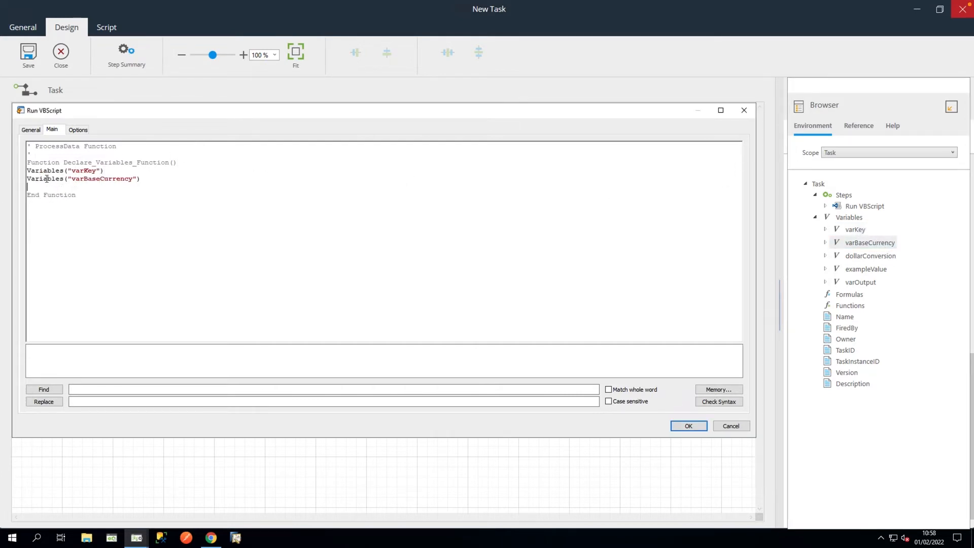
drag(865, 269, 30, 187)
click(79, 212)
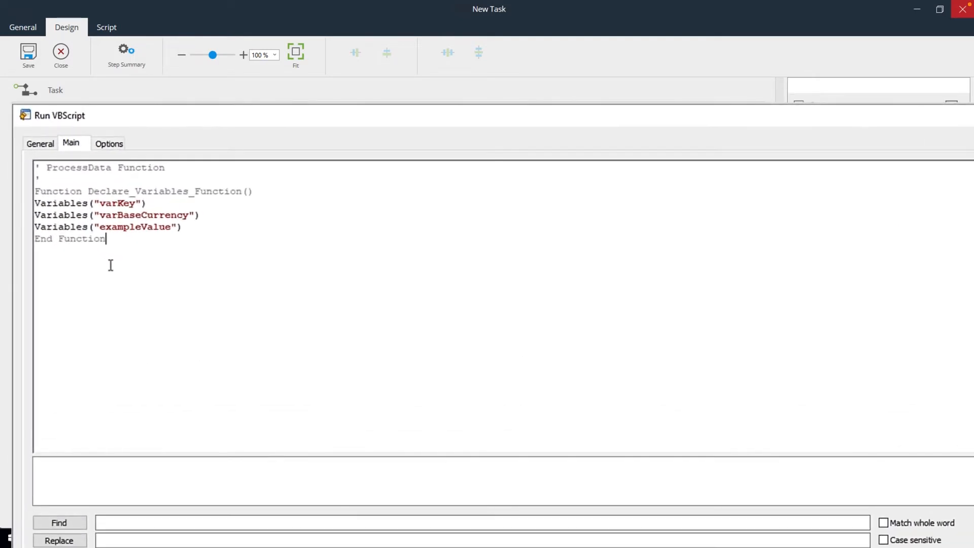
Assign the API key to varKey, "GBP" to varBaseCurrency and "299.25" to exampleValue, and save the script step.
click(166, 203)
text(= ")
key(ctrl+v)
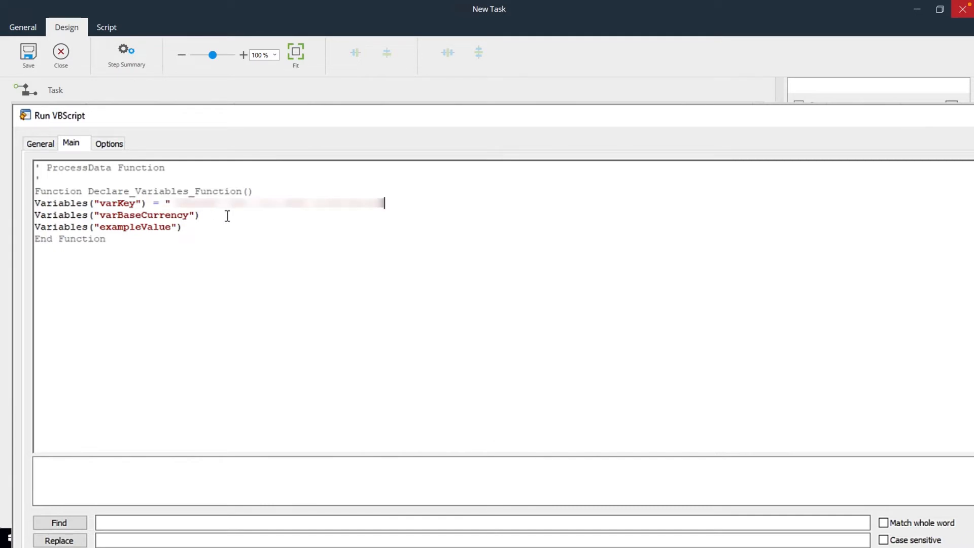
text(")
click(227, 216)
text(= "GBP")
key(Down)
text(= "299.25")
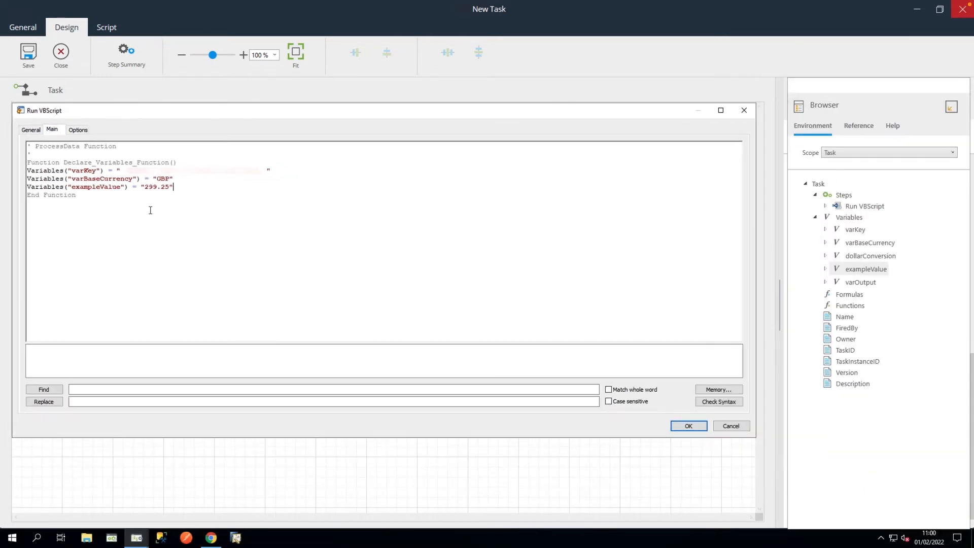
click(688, 426)
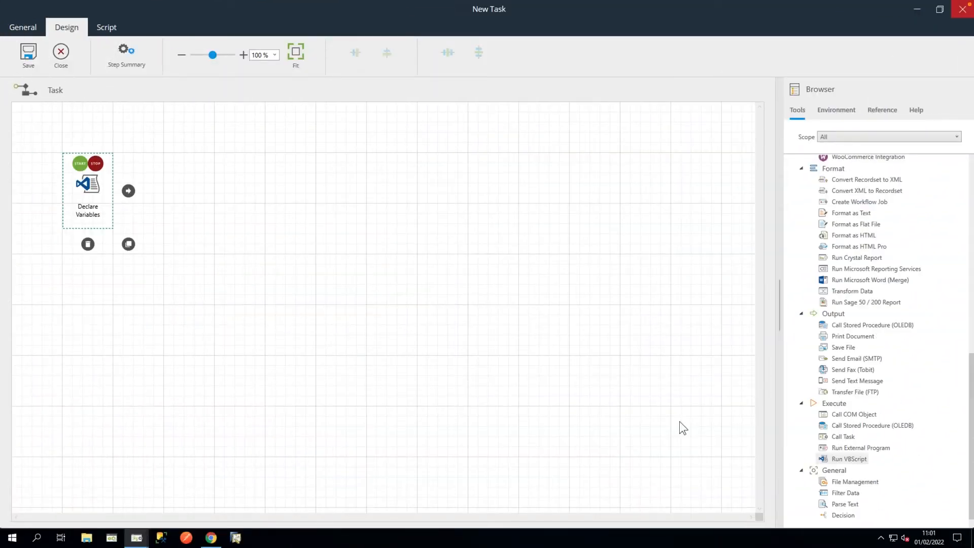
Add a Web Service Connector step beside Declare Variables in the task design and name it Freecurrency API.
drag(967, 397, 963, 167)
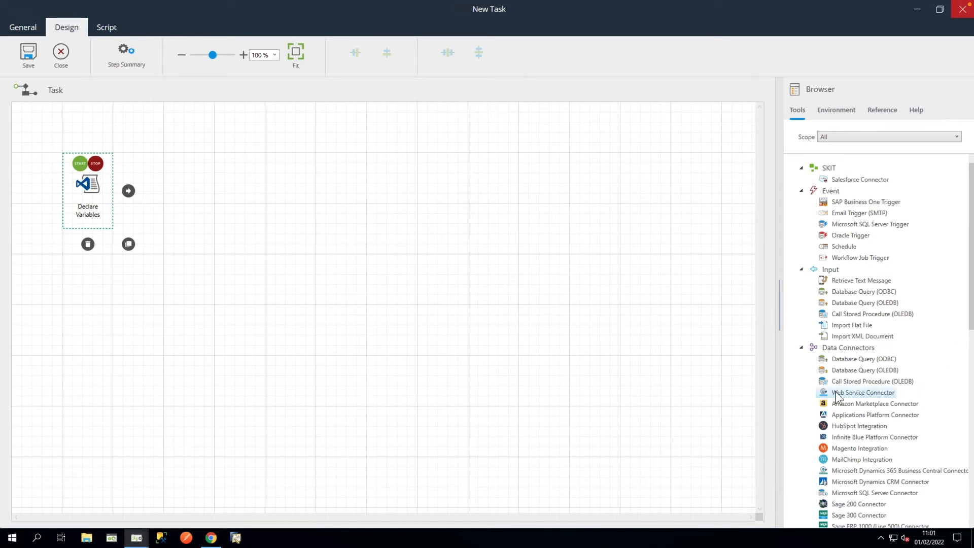
drag(837, 396, 263, 182)
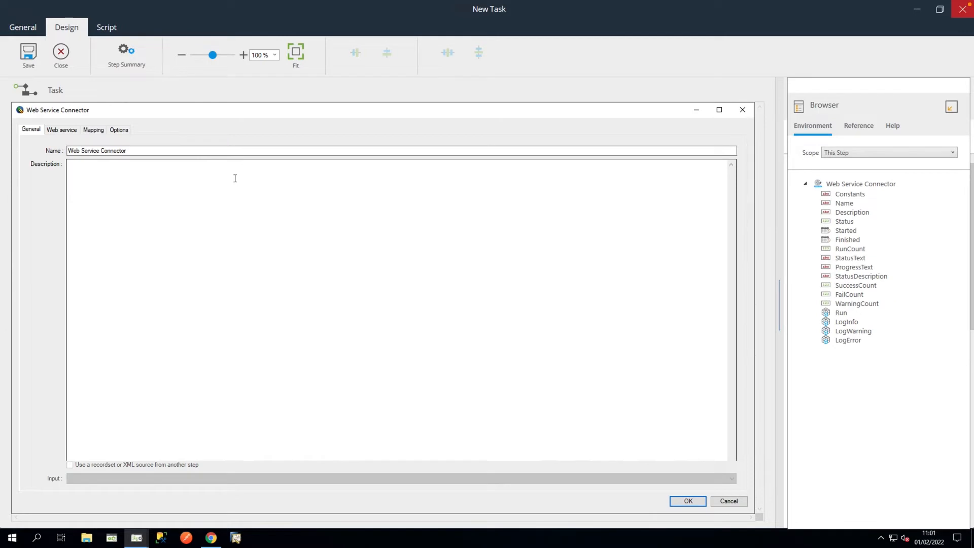
drag(154, 152, 33, 148)
text(Freecurrenc)
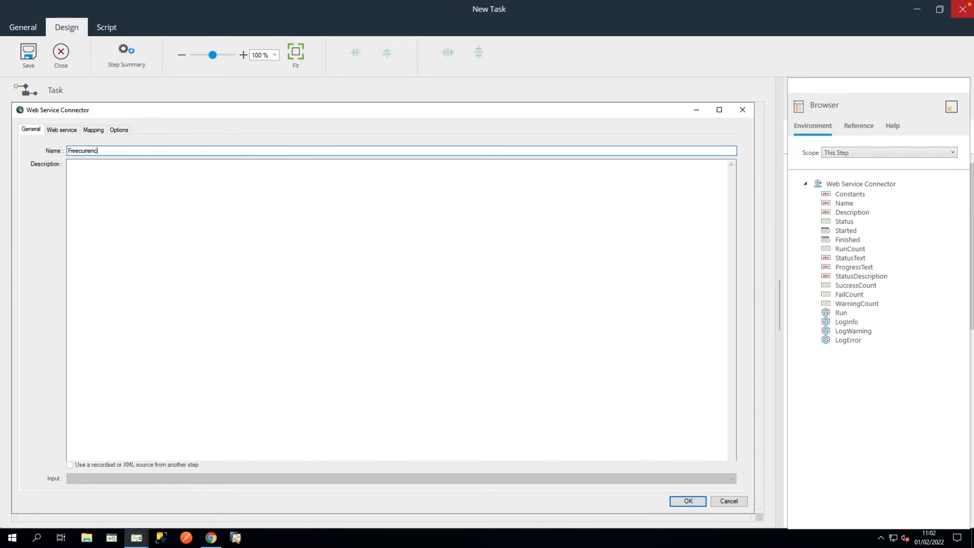
text(y API)
Set the connector step to use the ConvertCurrencyTutorial web service with the apikey operation.
click(57, 129)
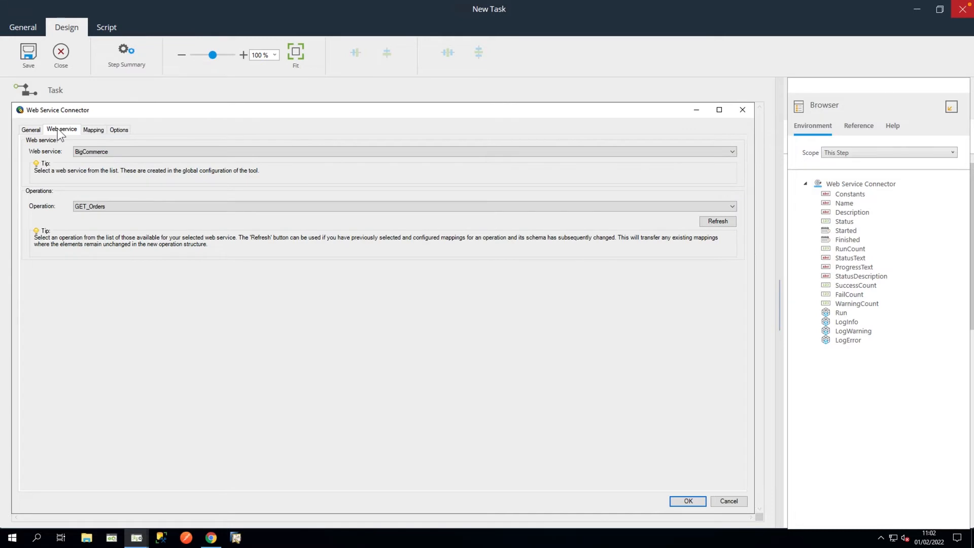
click(154, 152)
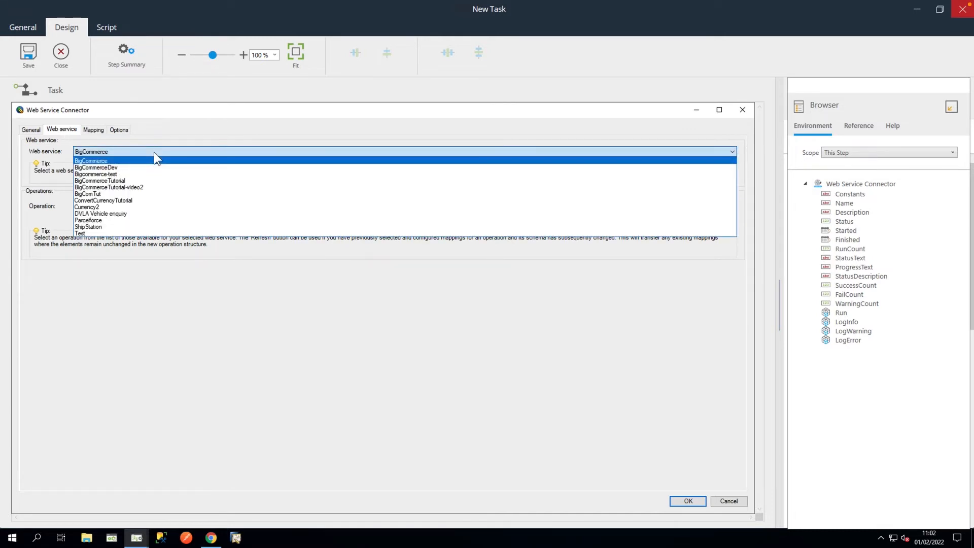
click(152, 200)
click(175, 206)
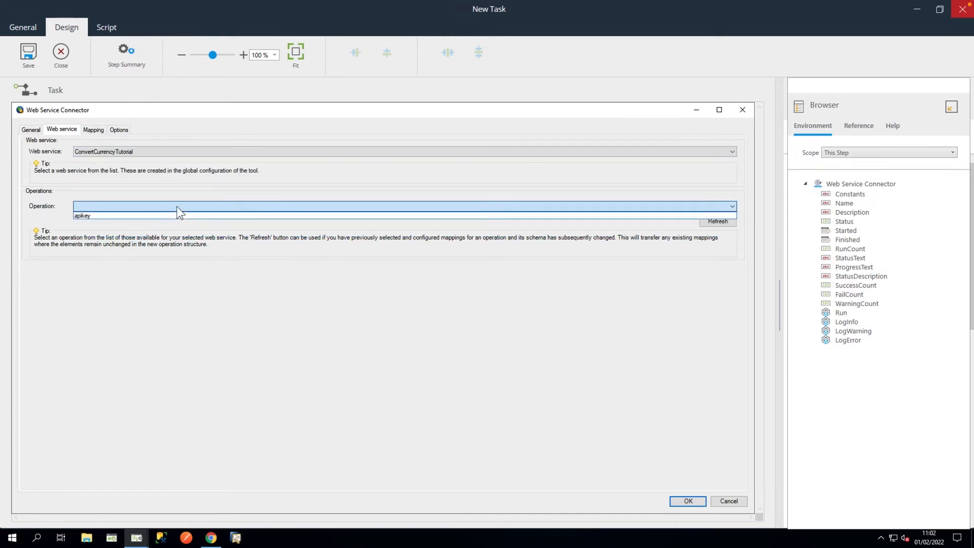
click(191, 216)
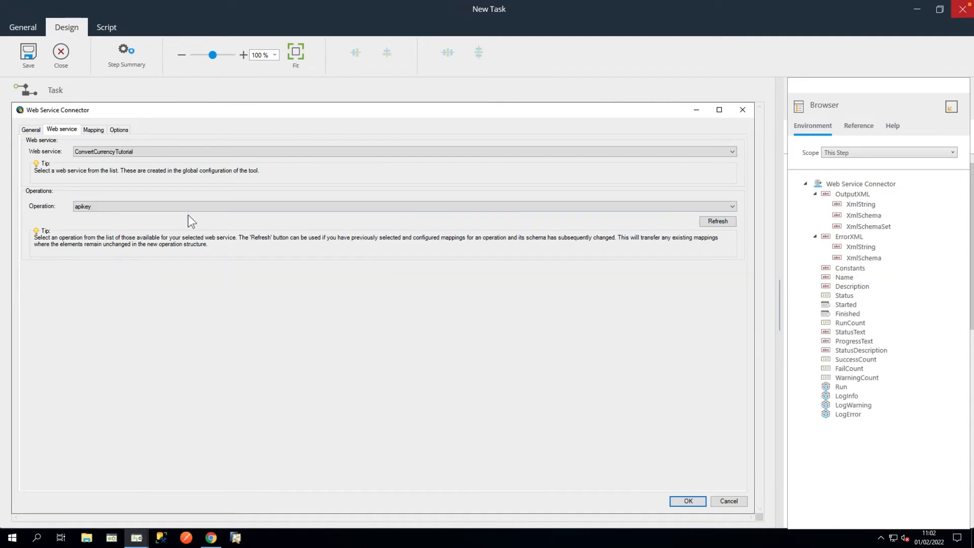
Expand the apikey operation's Parameters in the mapping and place two Fixed/Dynamic functions, one beside each parameter.
click(100, 130)
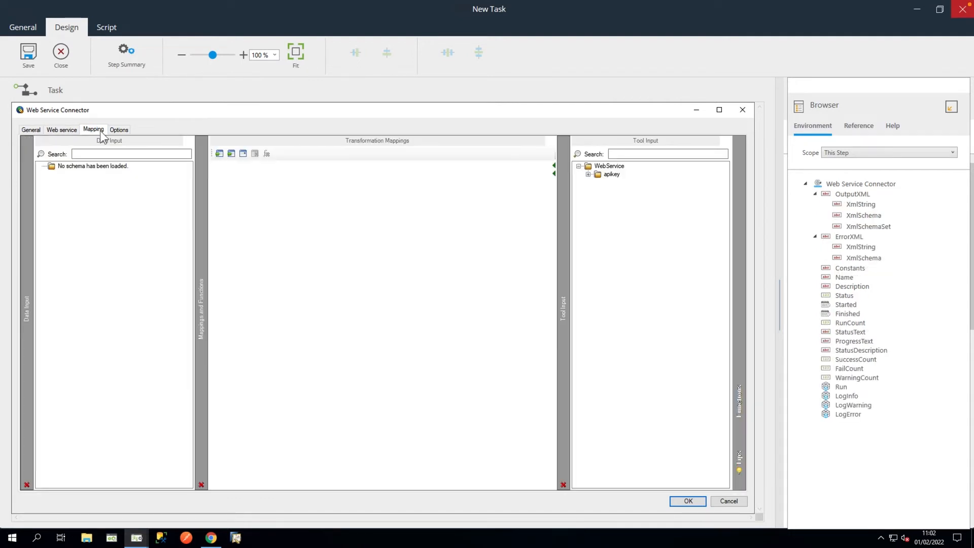
click(588, 174)
click(598, 183)
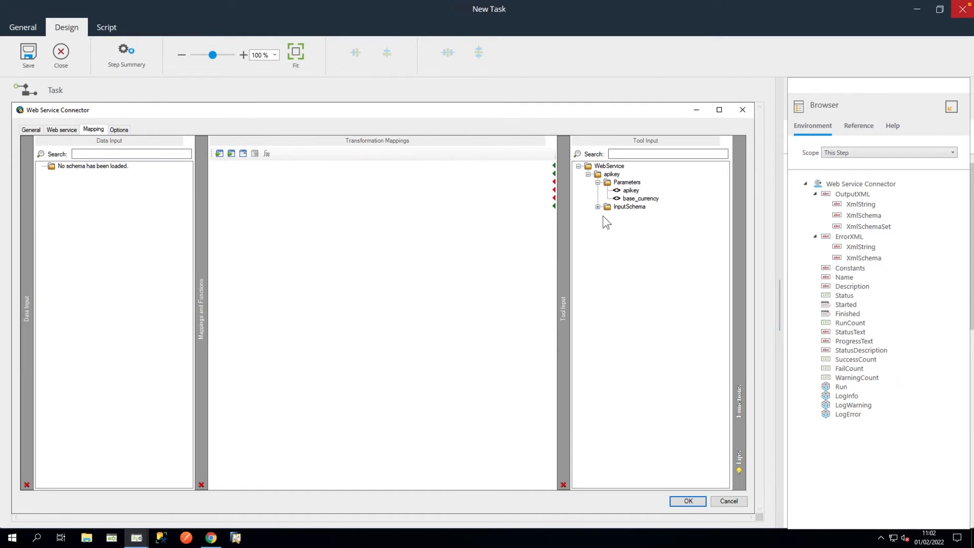
mouse_move(738, 394)
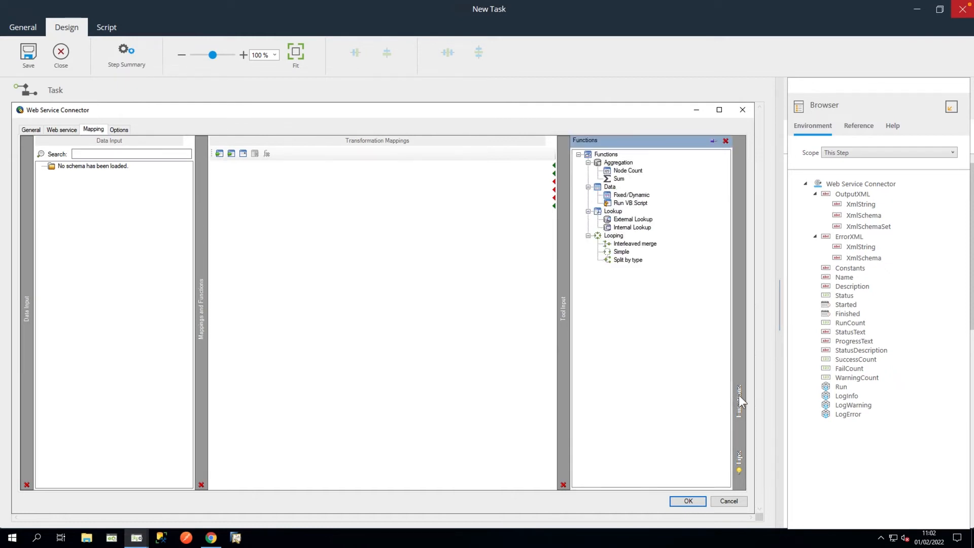
click(619, 197)
drag(619, 197, 484, 190)
drag(609, 199, 486, 213)
click(738, 394)
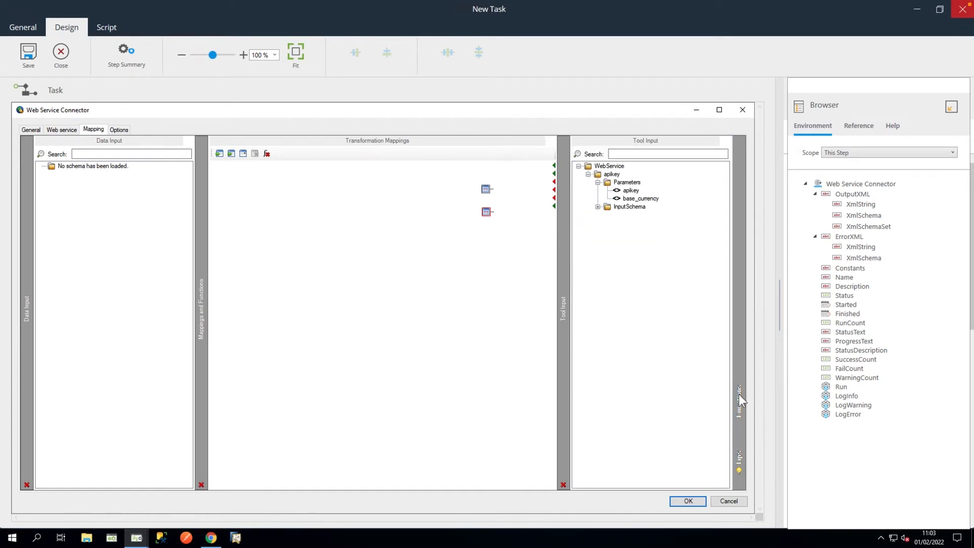
Link the two Fixed/Dynamic functions to apikey and base_currency, and set the apikey function's output text to the task variable varKey.
drag(631, 191, 487, 190)
drag(627, 199, 487, 213)
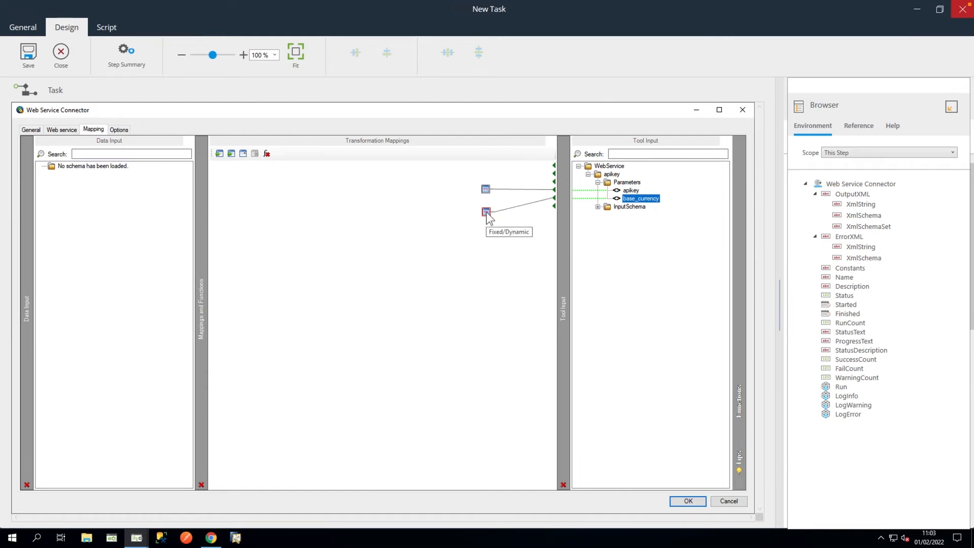
double_click(488, 190)
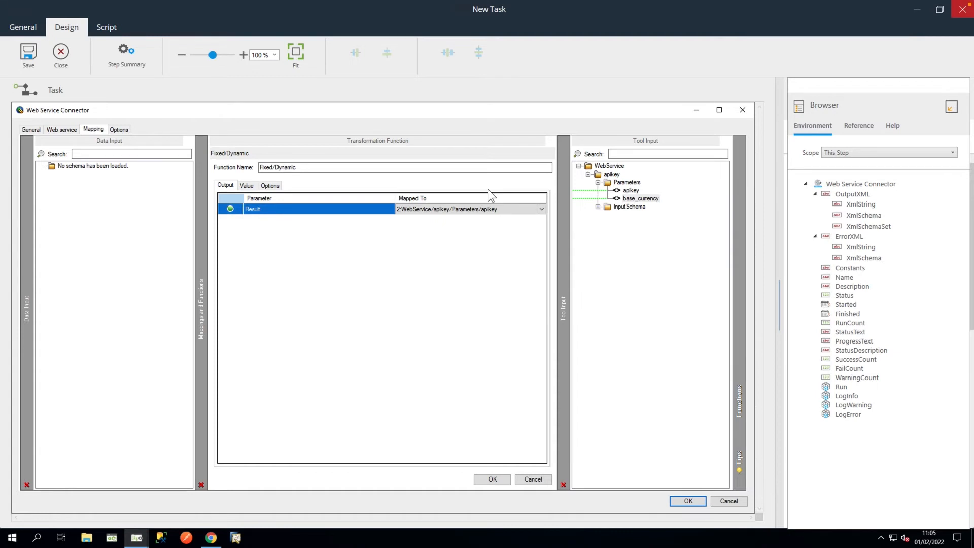
click(247, 186)
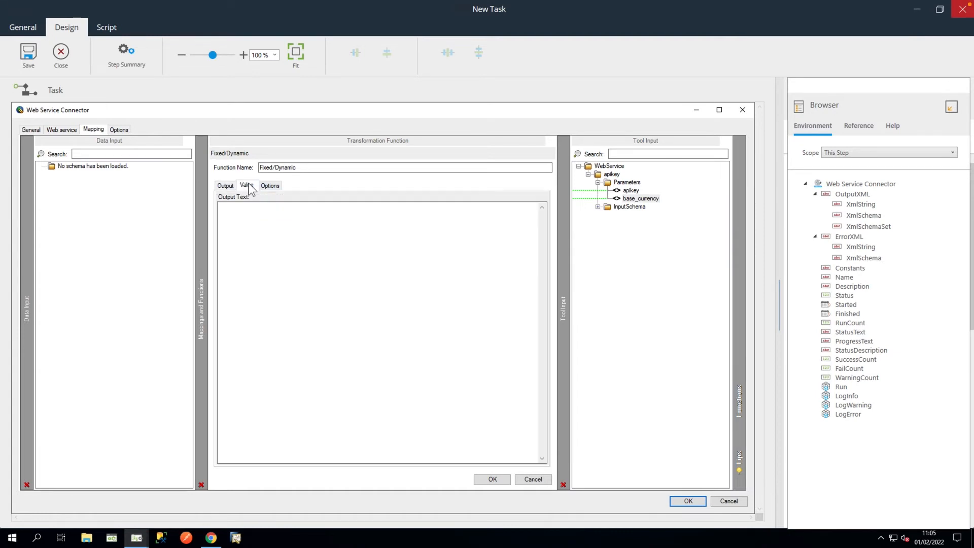
click(862, 152)
click(862, 162)
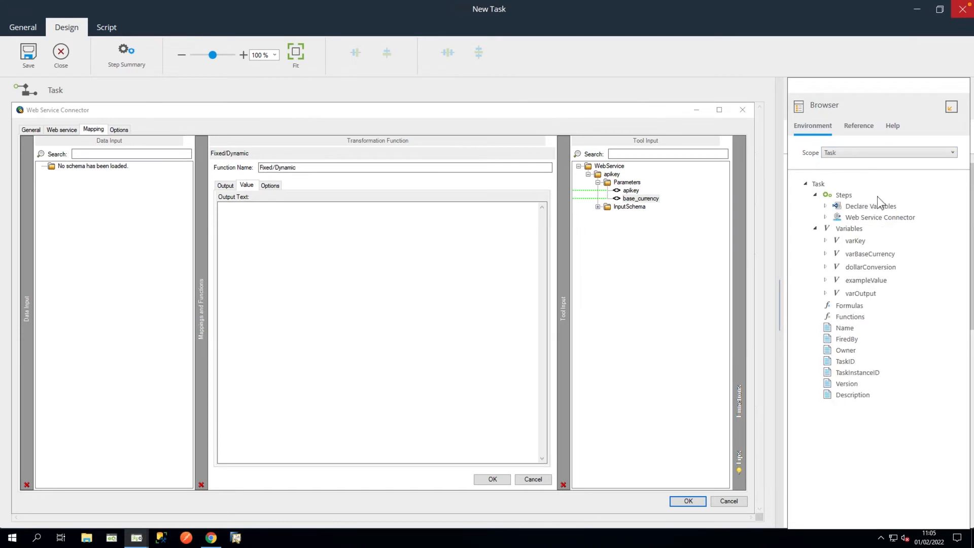
drag(849, 240, 416, 218)
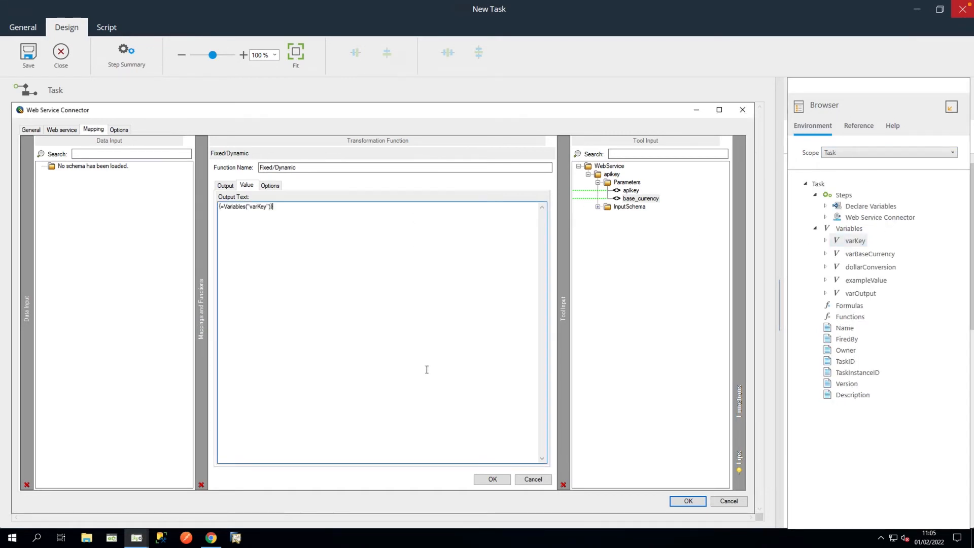
click(480, 481)
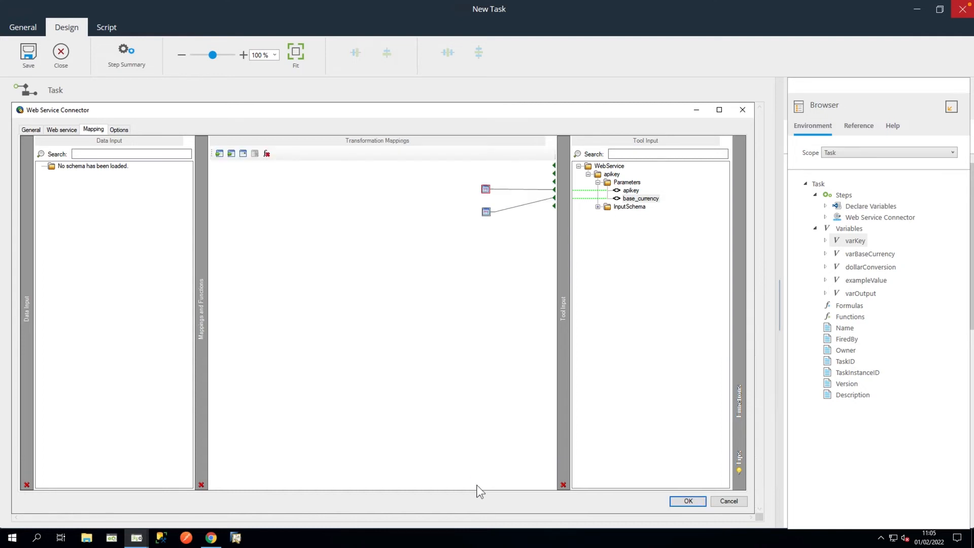
Set the base_currency function's output text to the variable varBaseCurrency and save the web service connector step.
double_click(487, 213)
click(249, 186)
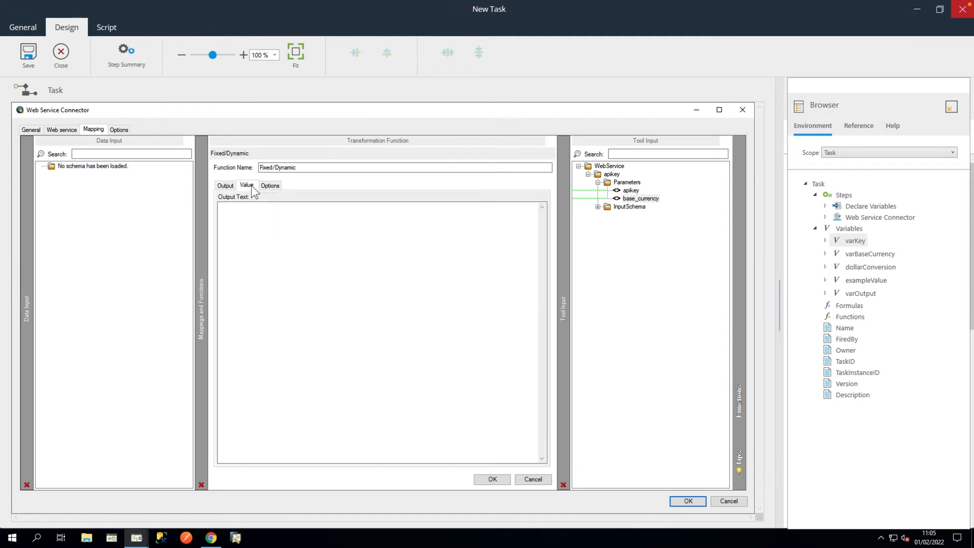
click(857, 253)
drag(855, 253, 378, 237)
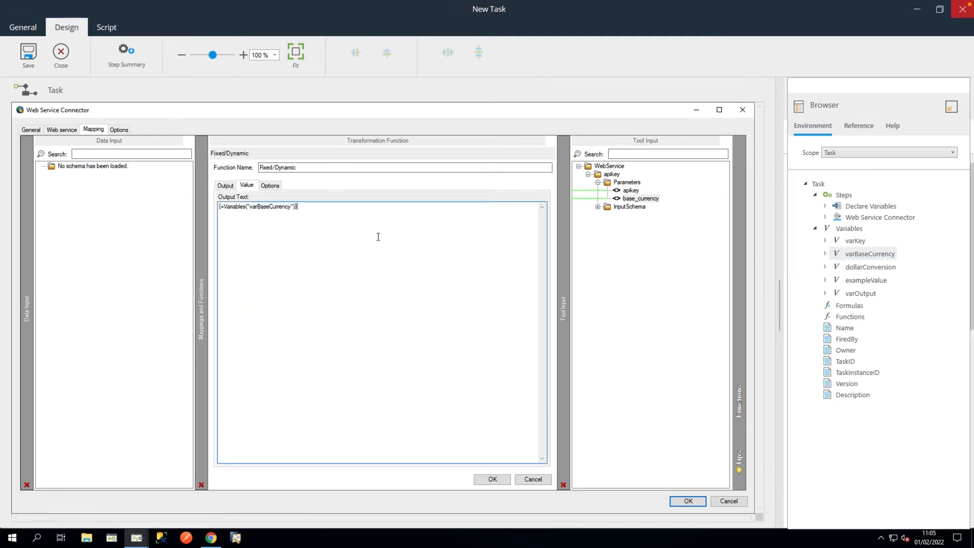
click(480, 480)
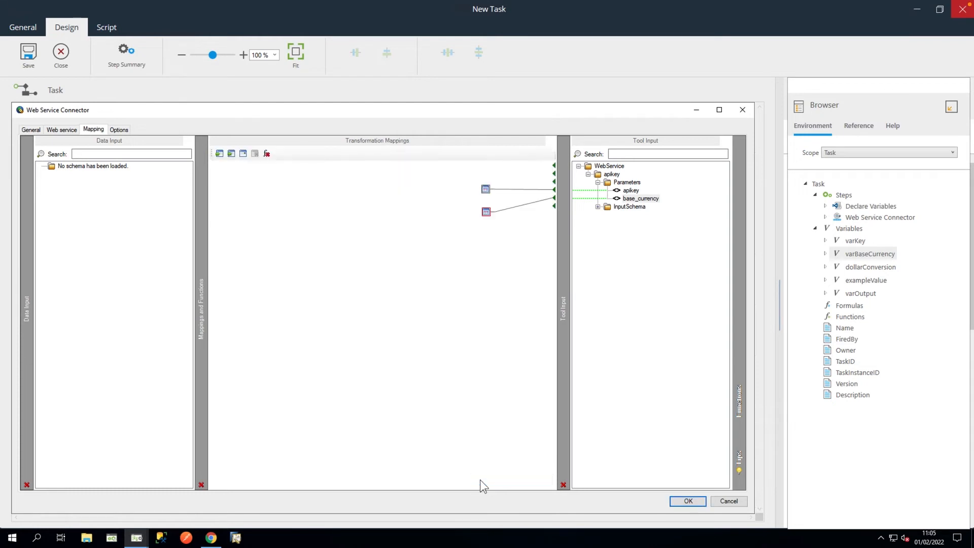
click(689, 501)
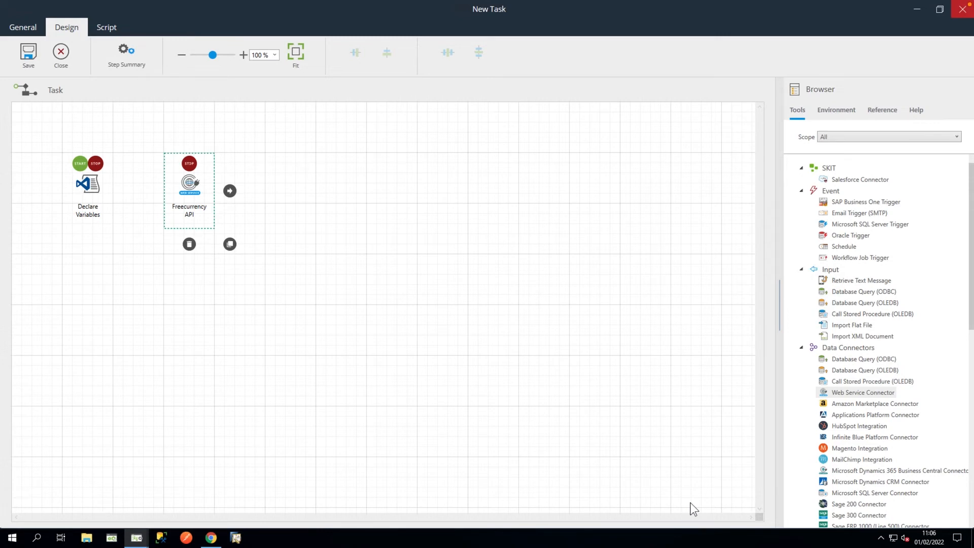
Add a Parse Text step beside Freecurrency API in the task design and name it Isolate USD Conversion Rate.
drag(971, 320, 971, 525)
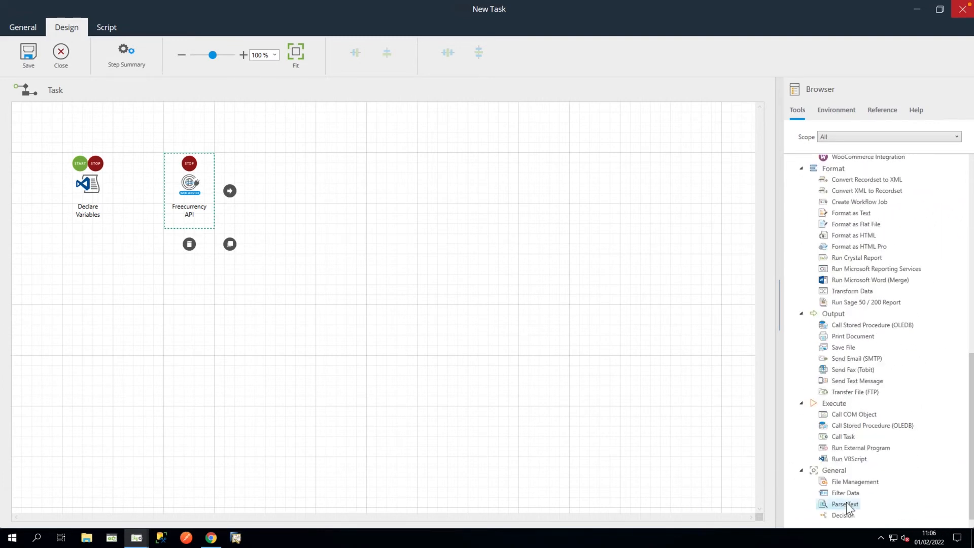
drag(848, 505, 292, 185)
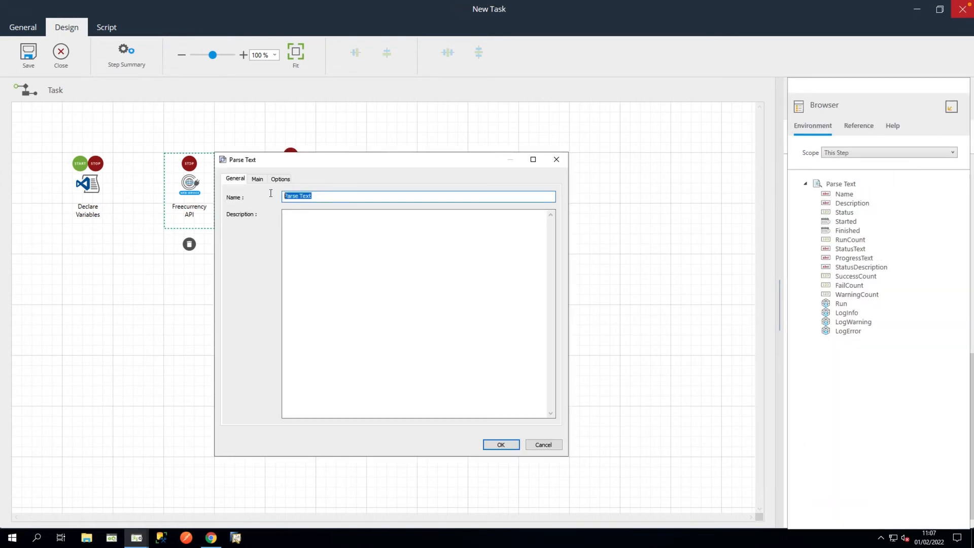
text(Isolate USD Conversion Rate)
Set the Parse Text step's data to the OutputXML XmlString of the Freecurrency API step.
click(258, 179)
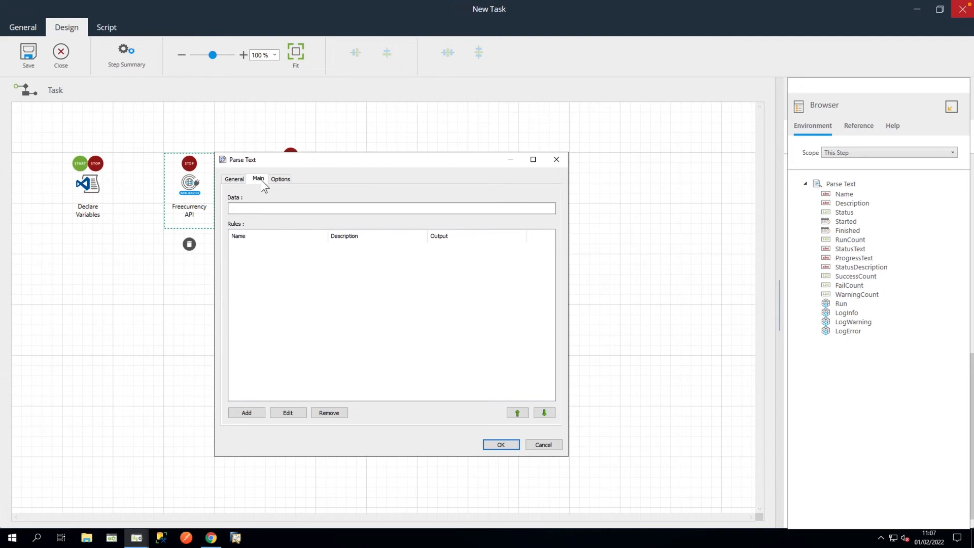
click(838, 153)
click(835, 163)
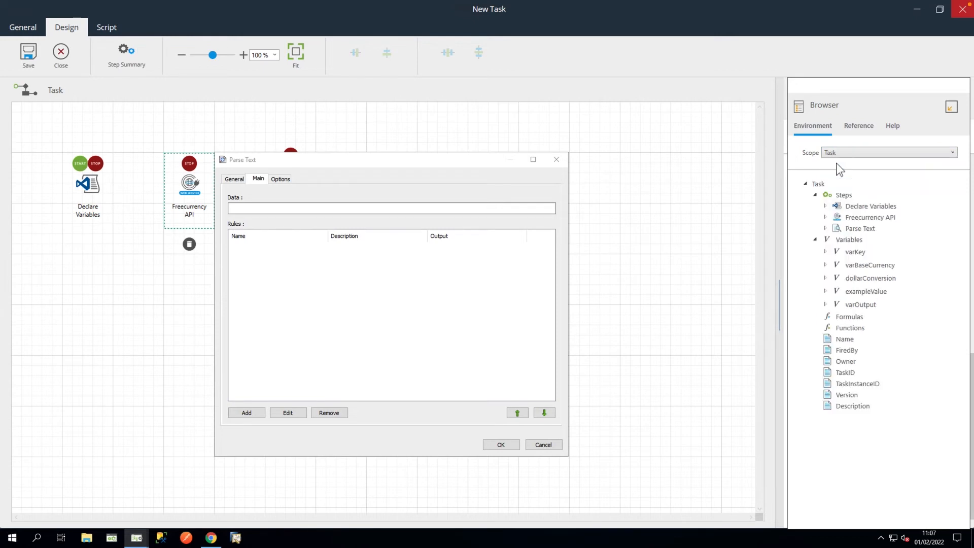
click(825, 217)
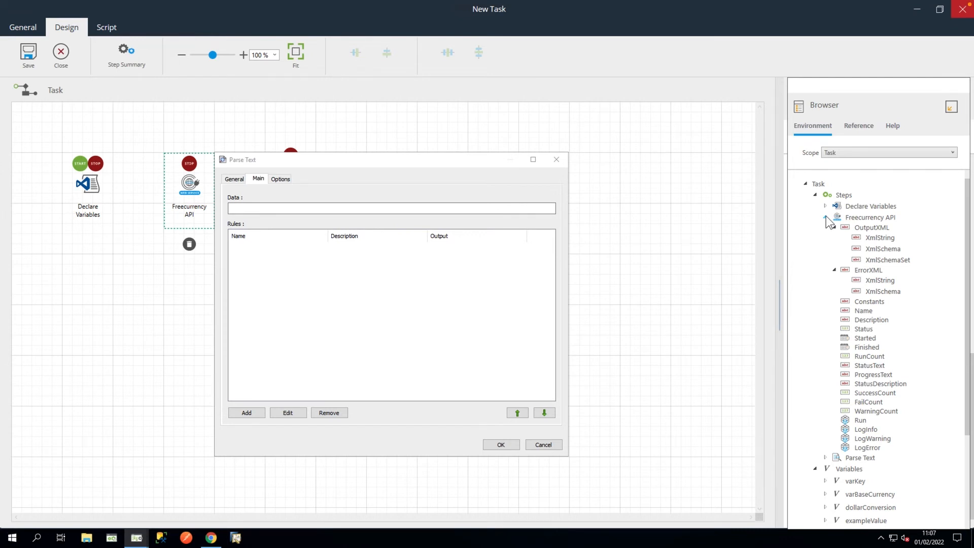
click(876, 238)
drag(876, 238, 427, 208)
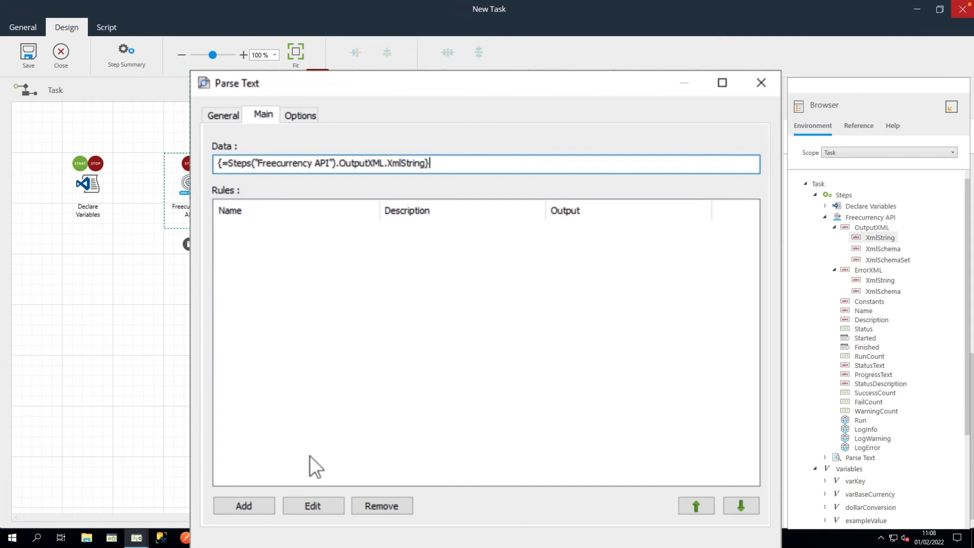
Add a rule extracting the text between <USD> and </USD> into the dollarConversion variable, and save the Parse Text step.
click(234, 500)
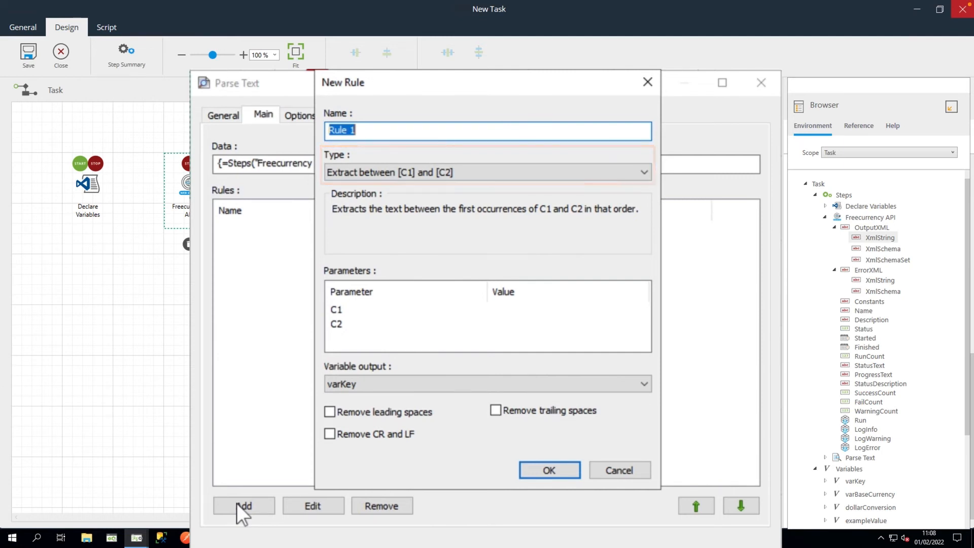
click(500, 309)
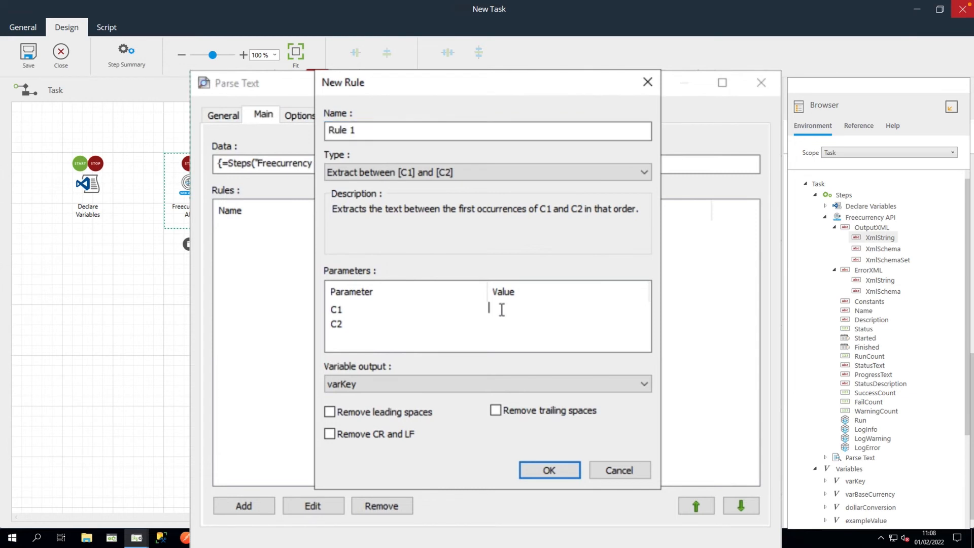
text(<USD>)
click(510, 325)
text(</USD>)
click(546, 380)
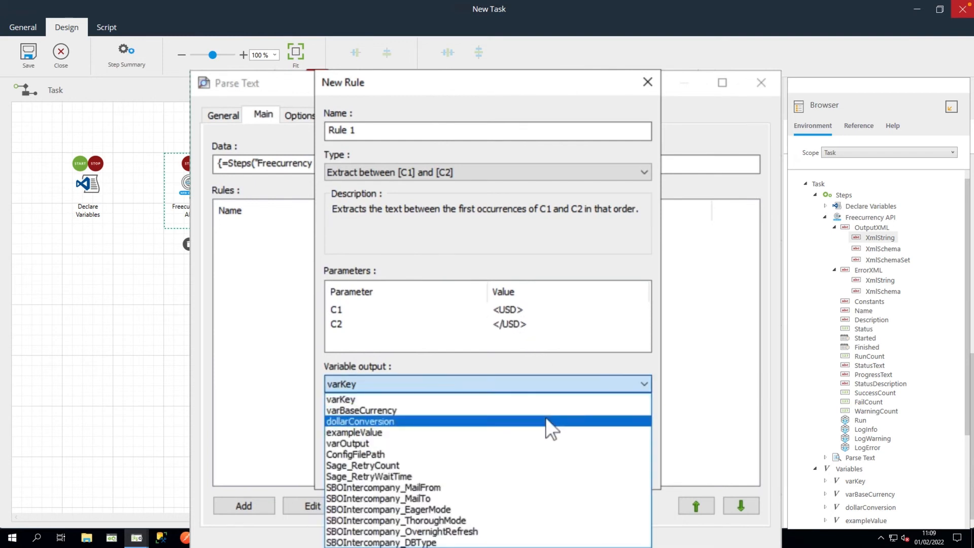
click(546, 421)
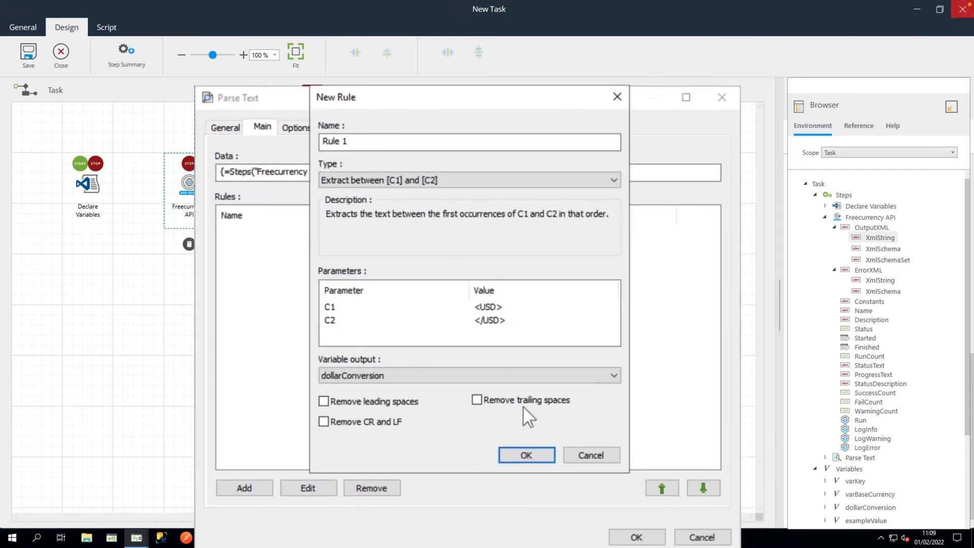
click(434, 393)
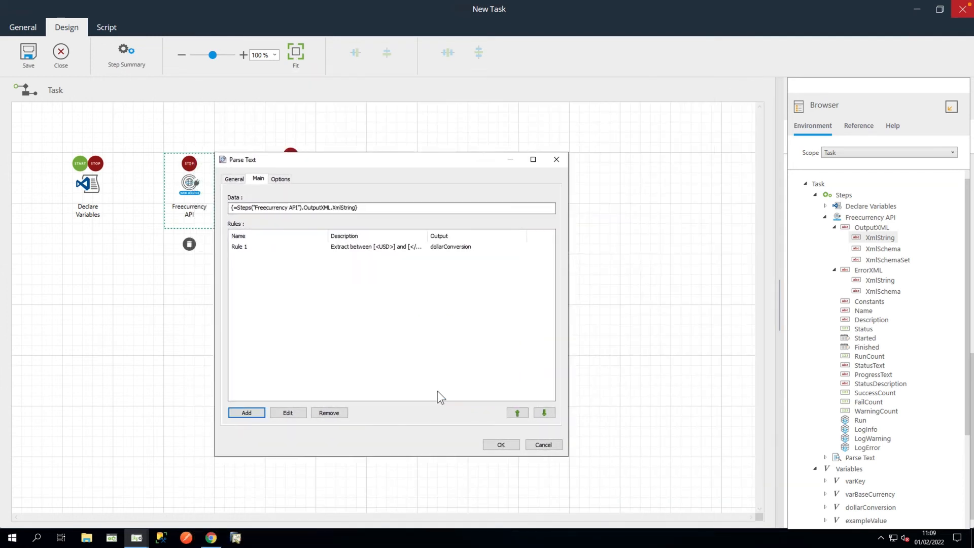
click(501, 445)
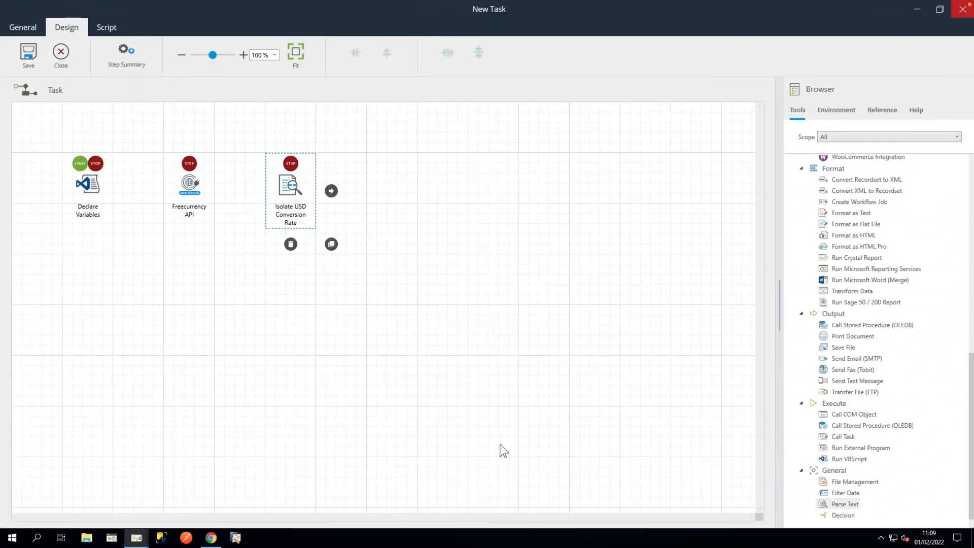
Add a Run VBScript step beside Isolate USD Conversion Rate and name it Calculate Results.
click(846, 460)
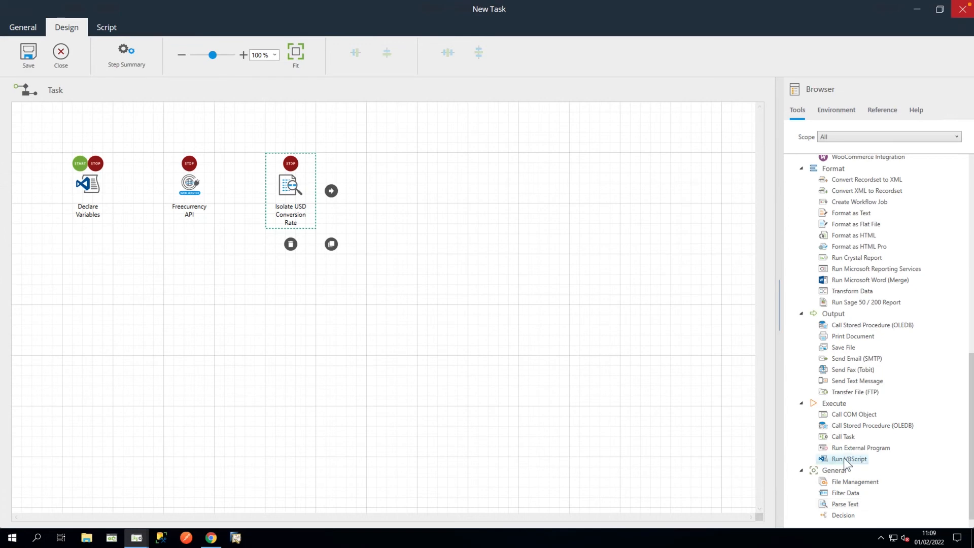
drag(847, 463, 393, 192)
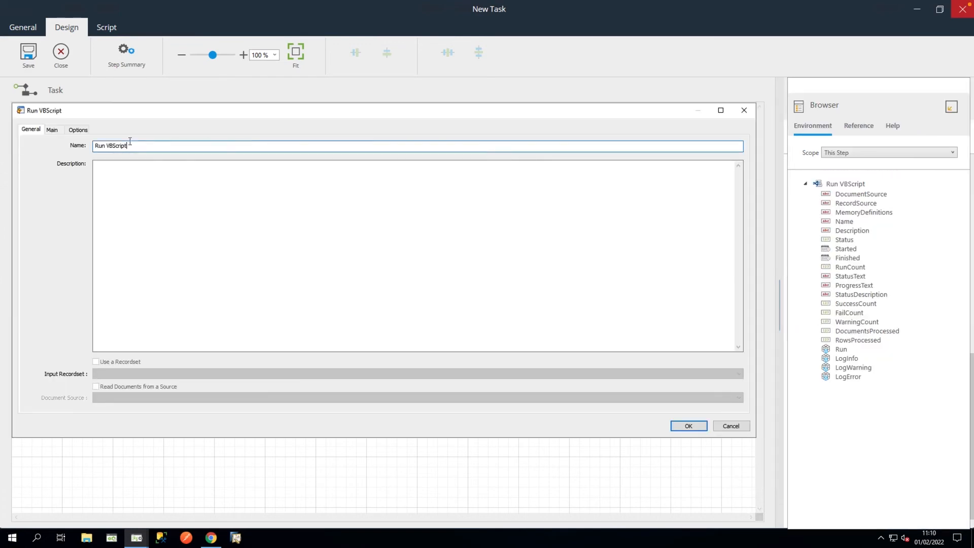
drag(131, 145, 63, 144)
text(Calculate Results)
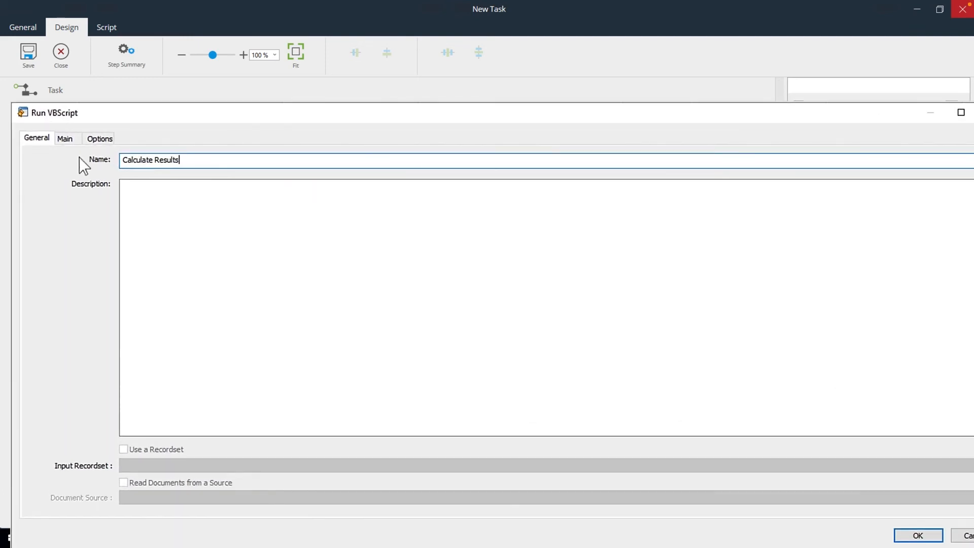
Script multiplying examplevalue by dollarConversion, formatting the result to 2 decimals and writing the summary text to varOutput; check the syntax and save the step.
click(72, 142)
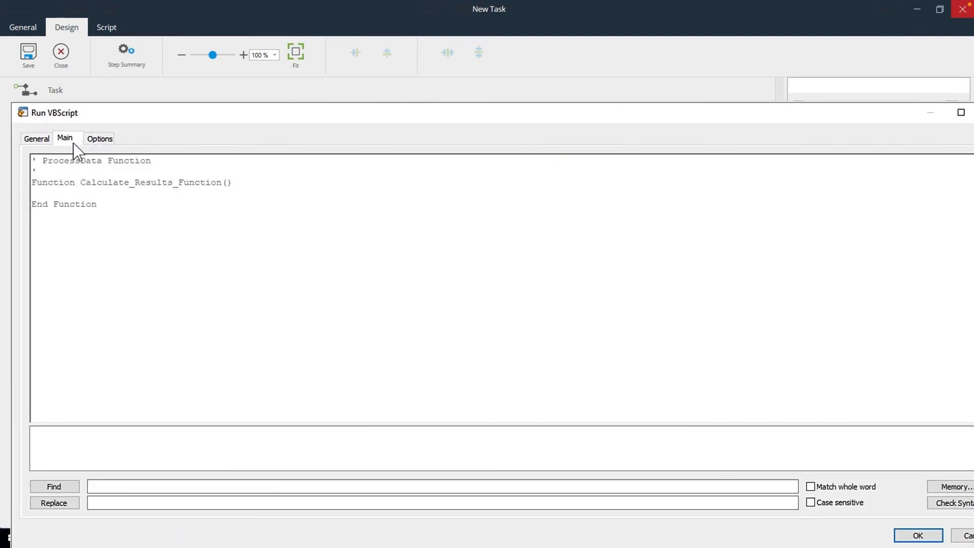
click(47, 192)
text(ExchangeRate = Variables("dollarConversion") ExampleValue  = Variables("examplevalue") CalculatedValue = Variables("examplevalue") * Variables("dollarConversion") RoundedValue = FormatNumber(CalculatedValue,2)  Variables("varOutput") = "Example Value is: £" & ExampleValue & " Multiplied by current exchange rate GBP to USD " & "(" & ExchangeRate & ")" & " = $" & RoundedValue)
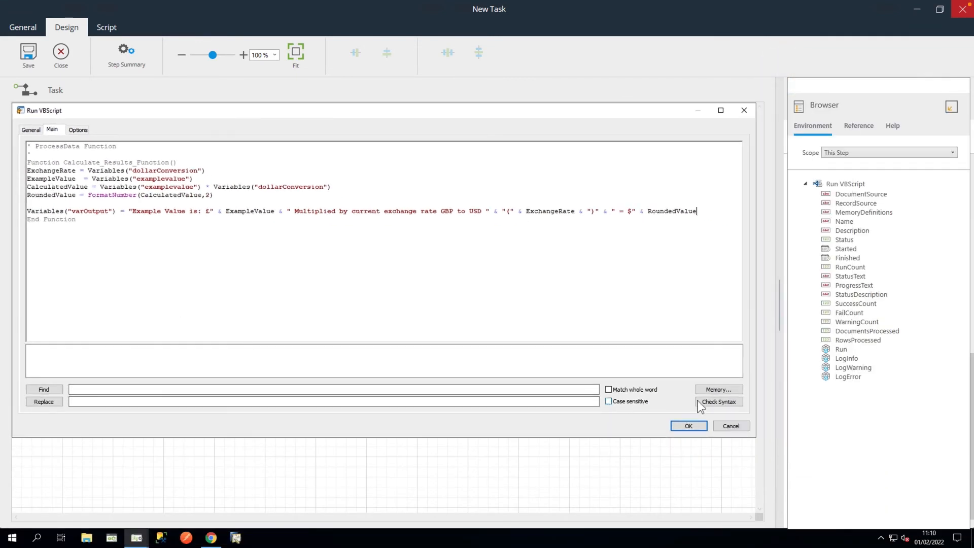
click(707, 401)
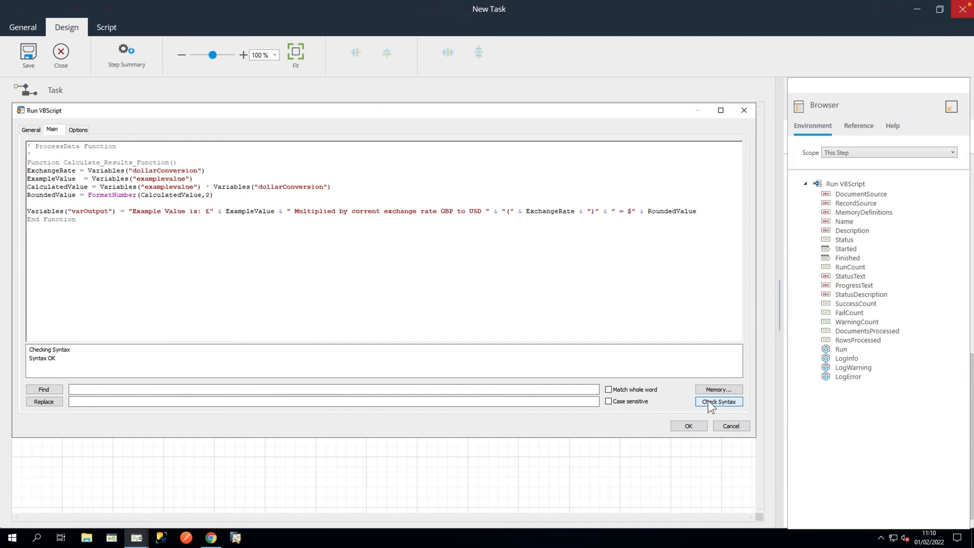
click(683, 425)
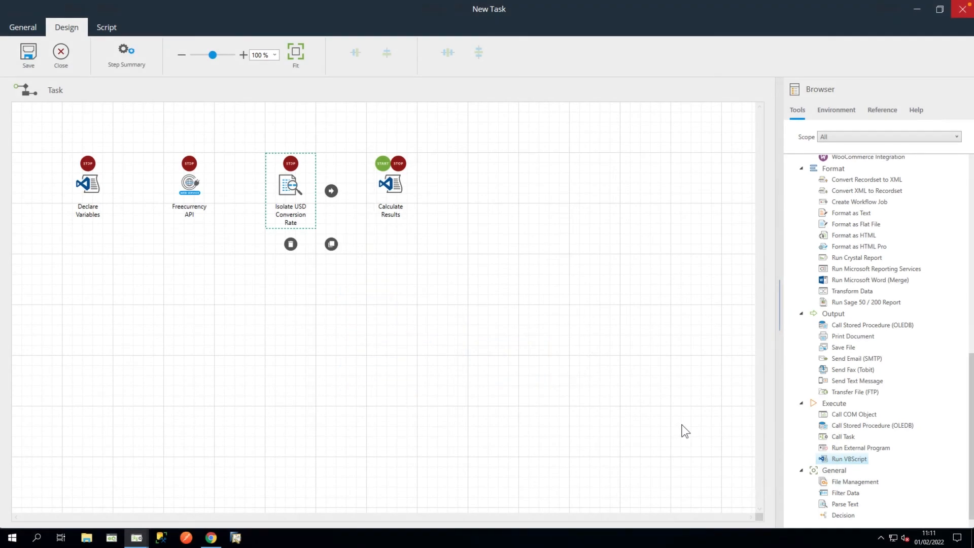
Add a Save File step beside Calculate Results and name it Save File Output.
click(837, 349)
drag(838, 349, 496, 202)
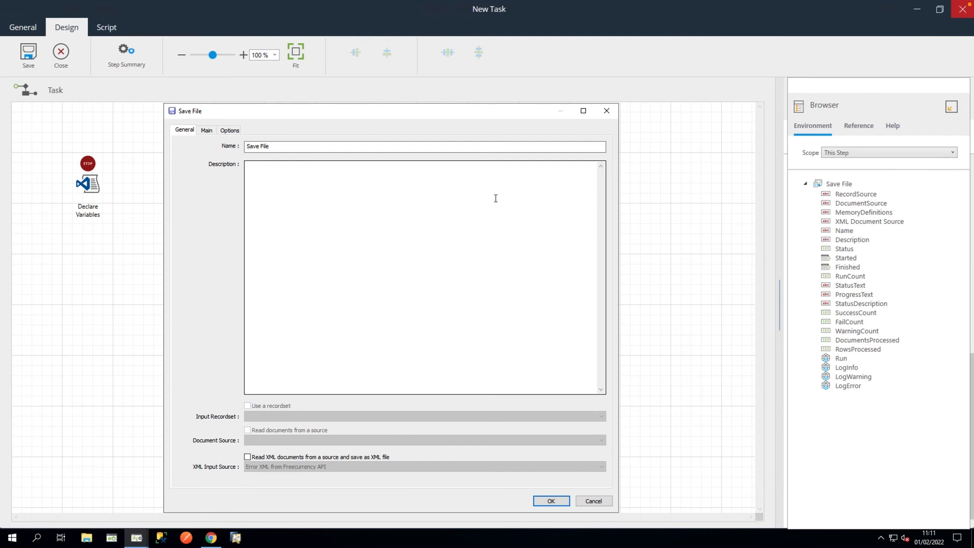
click(315, 146)
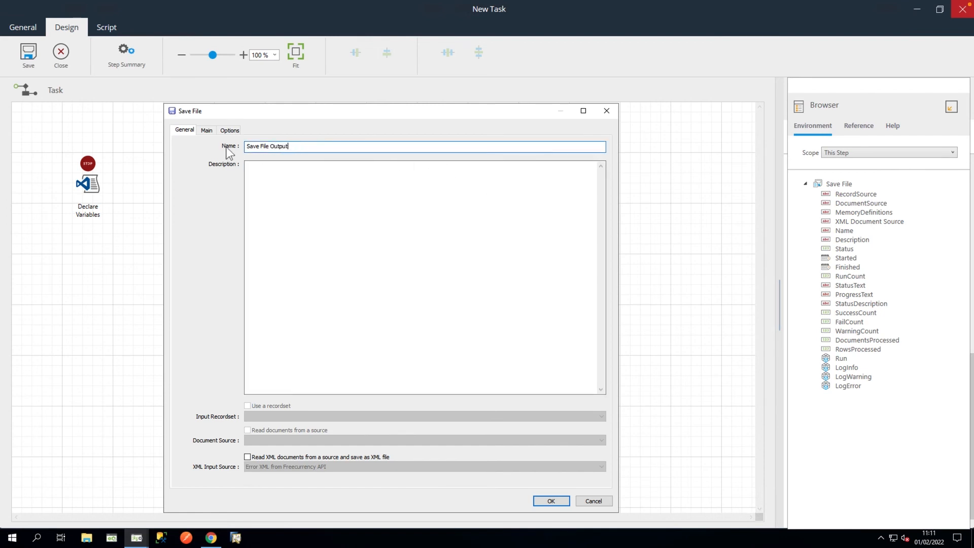
Set the Save File step's source value to the task variable varOutput.
click(207, 130)
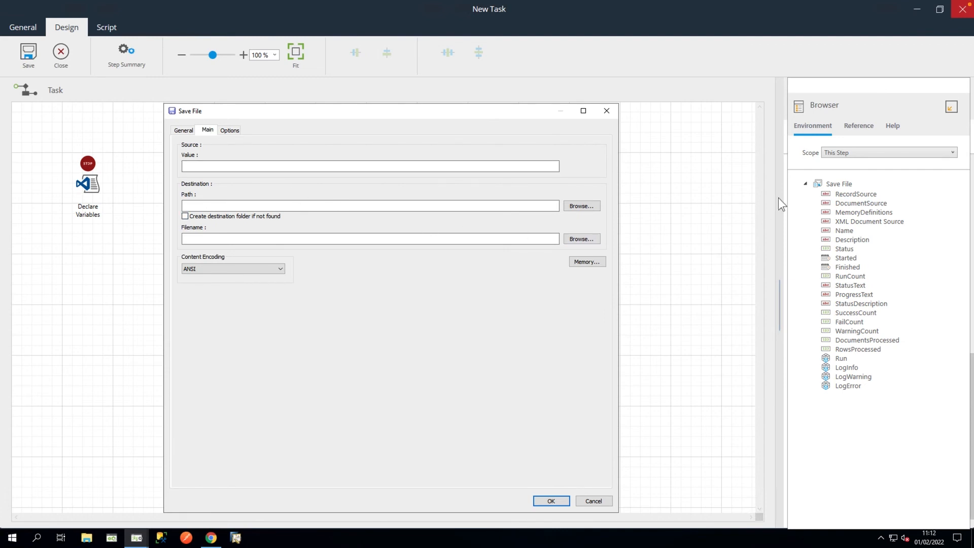
click(839, 152)
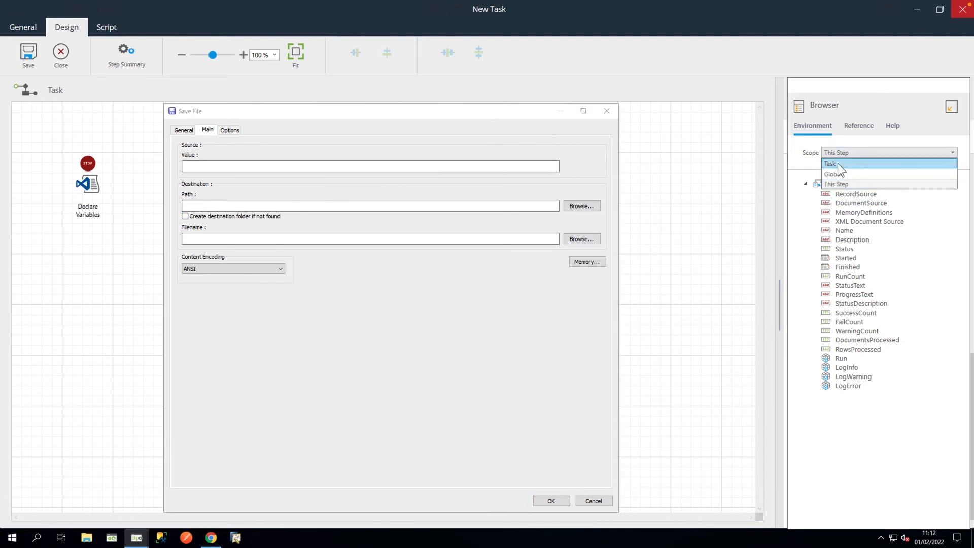
click(839, 164)
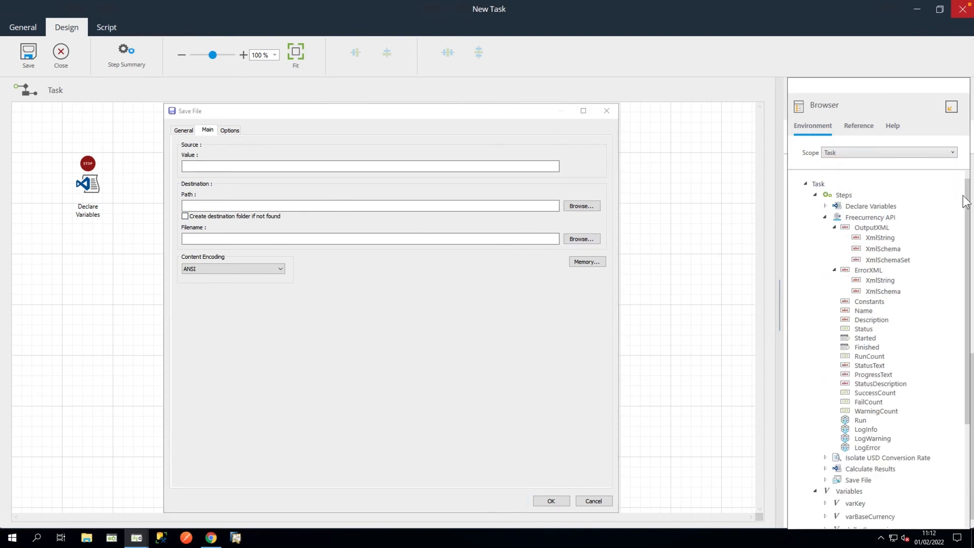
drag(968, 236, 969, 337)
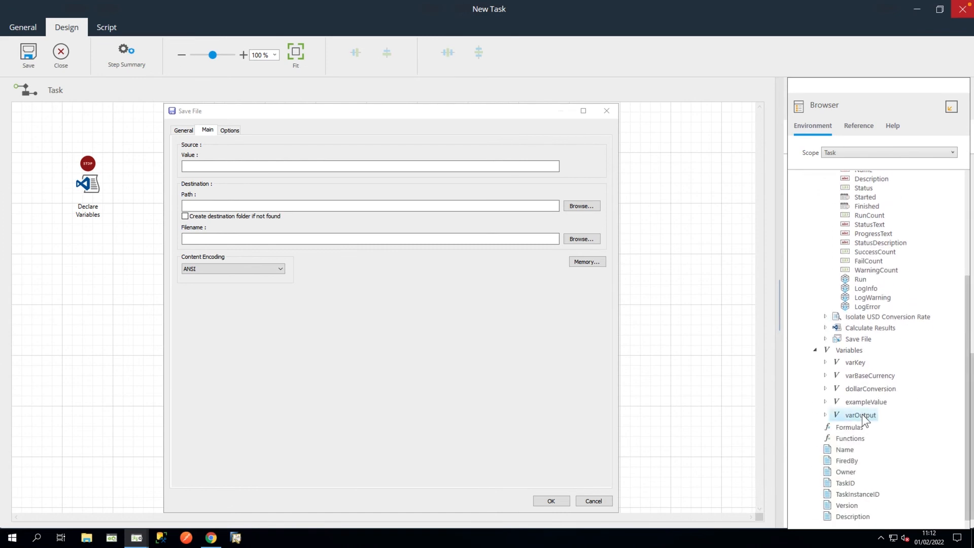
drag(862, 415, 360, 165)
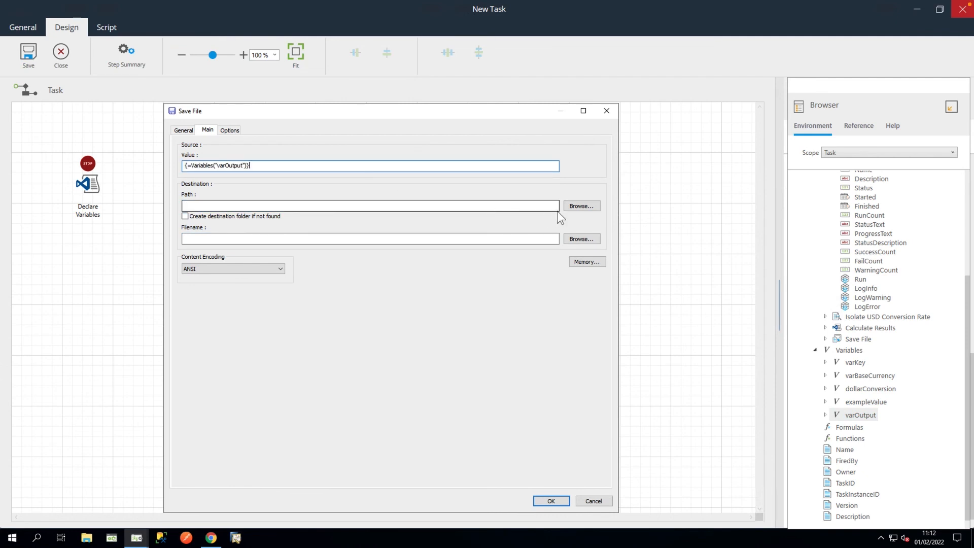
Set the destination path to the Desktop folder and the filename to test.txt, and save the Save File step.
click(577, 206)
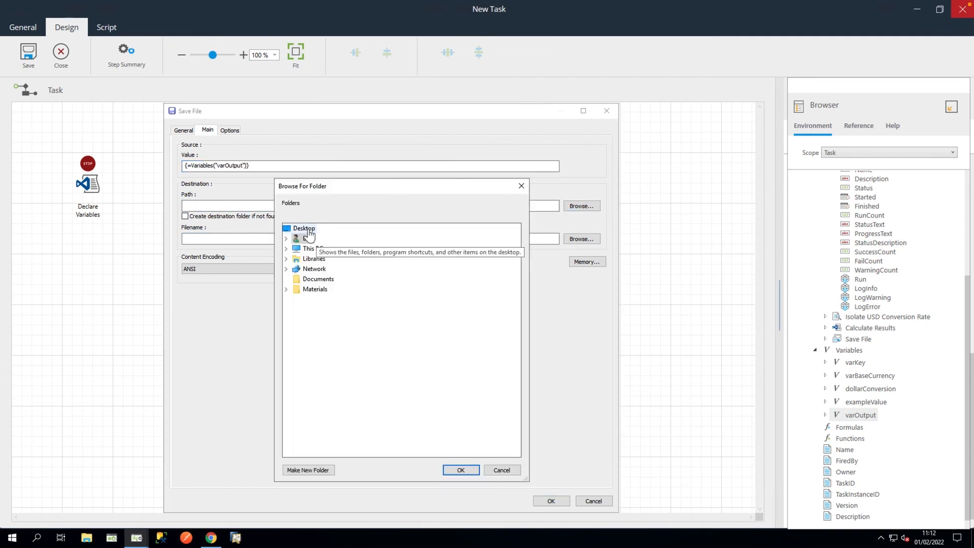
click(454, 470)
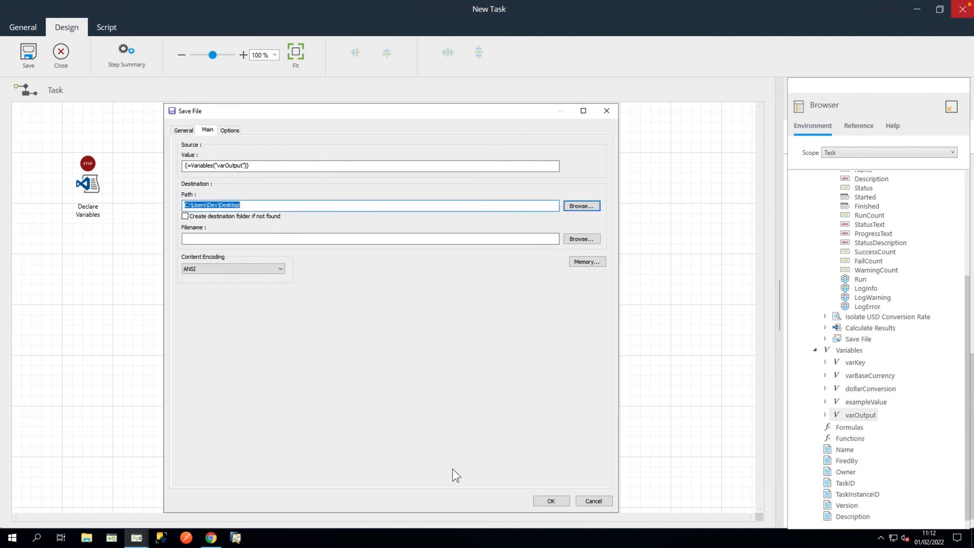
click(345, 239)
text(test.txt)
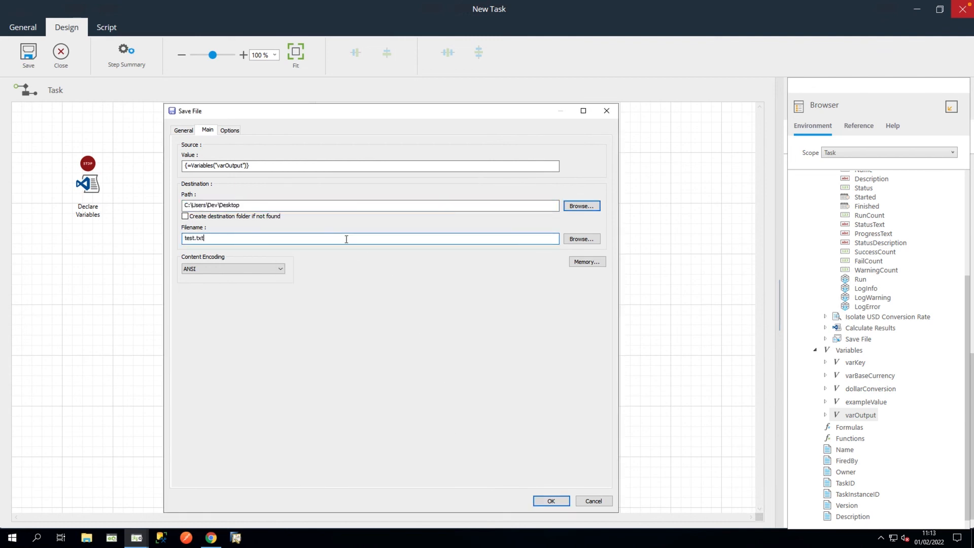
click(550, 500)
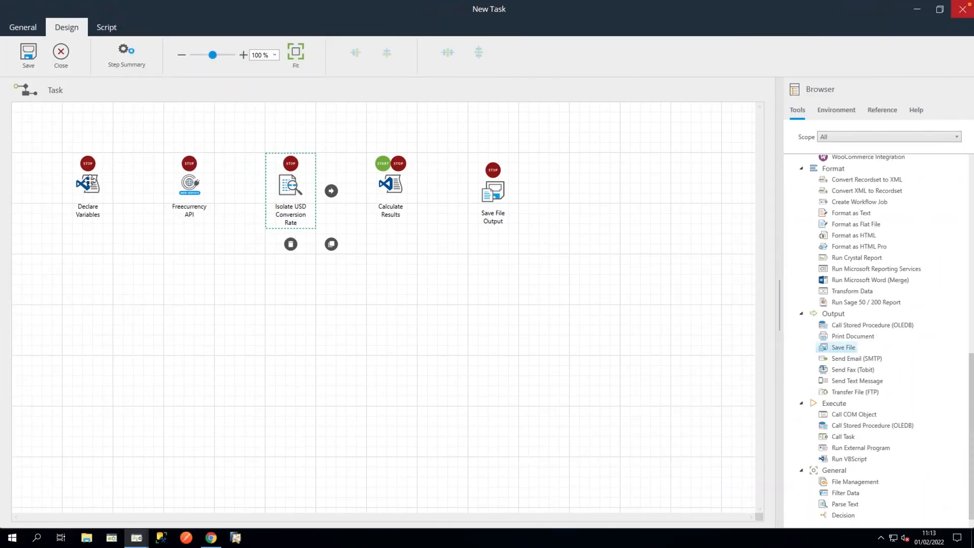
Link the steps in sequence from Declare Variables through to Save File Output, and save and close the task.
click(88, 185)
drag(128, 190, 499, 187)
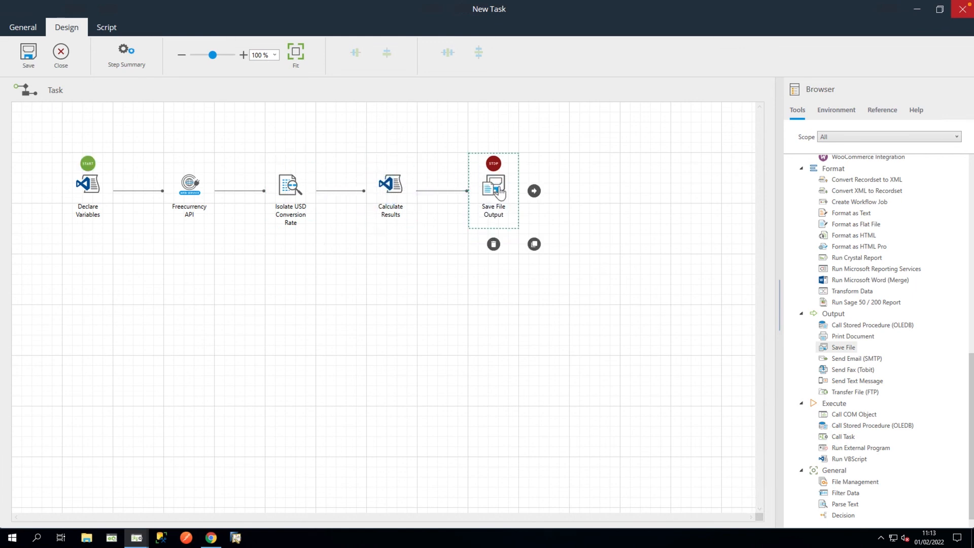
click(29, 59)
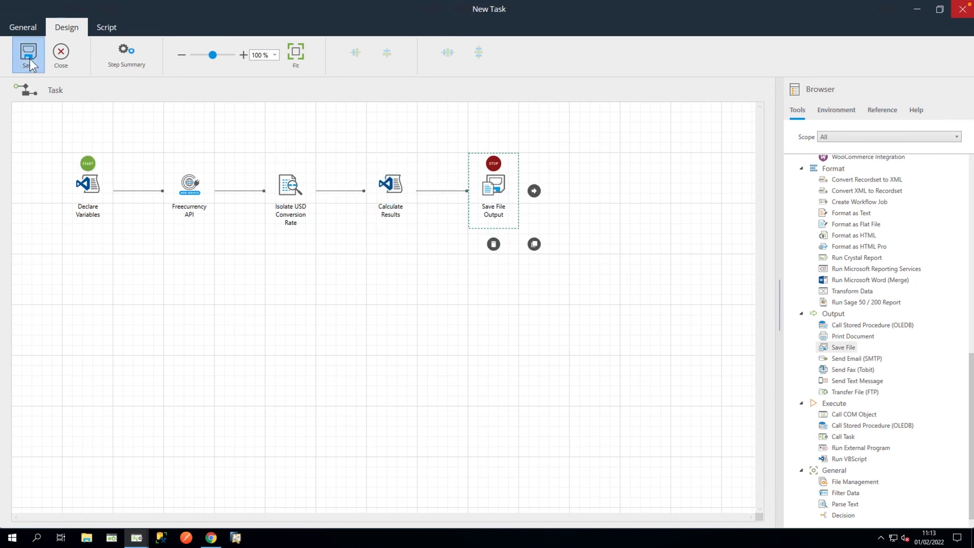
click(59, 53)
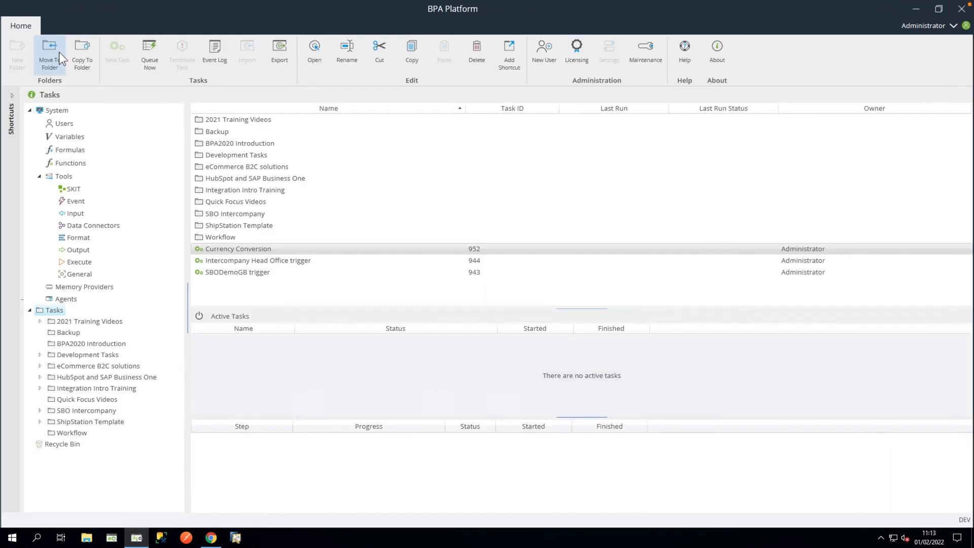
Queue the Currency Conversion task to run now and open the resulting test.txt from the Windows desktop.
right_click(271, 248)
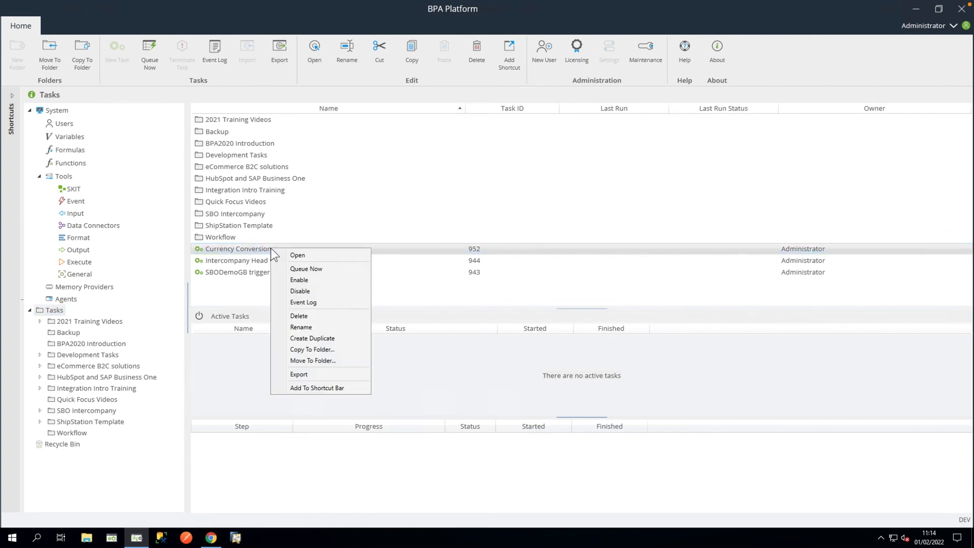
click(321, 269)
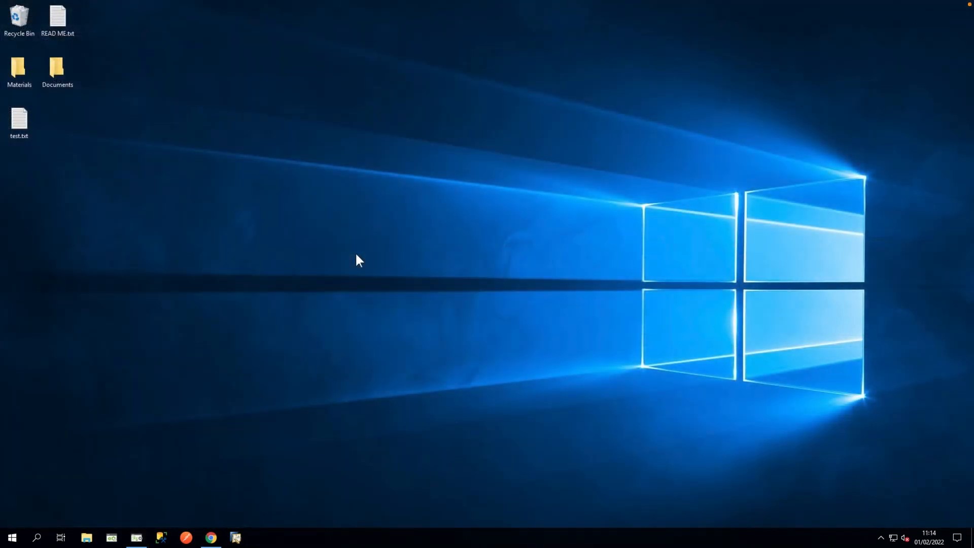
double_click(18, 120)
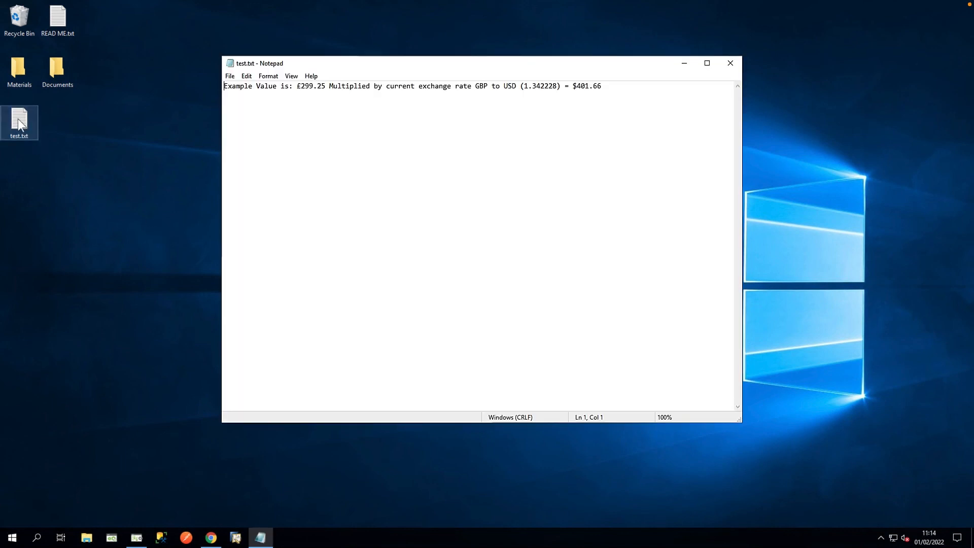